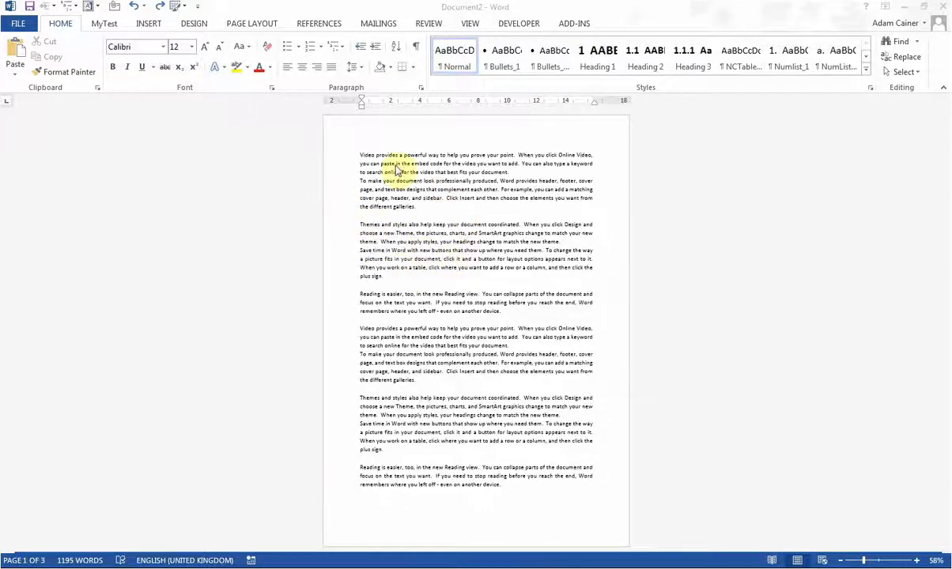
Change the orientation of the whole document to Landscape and look through its pages
left_click(250, 26)
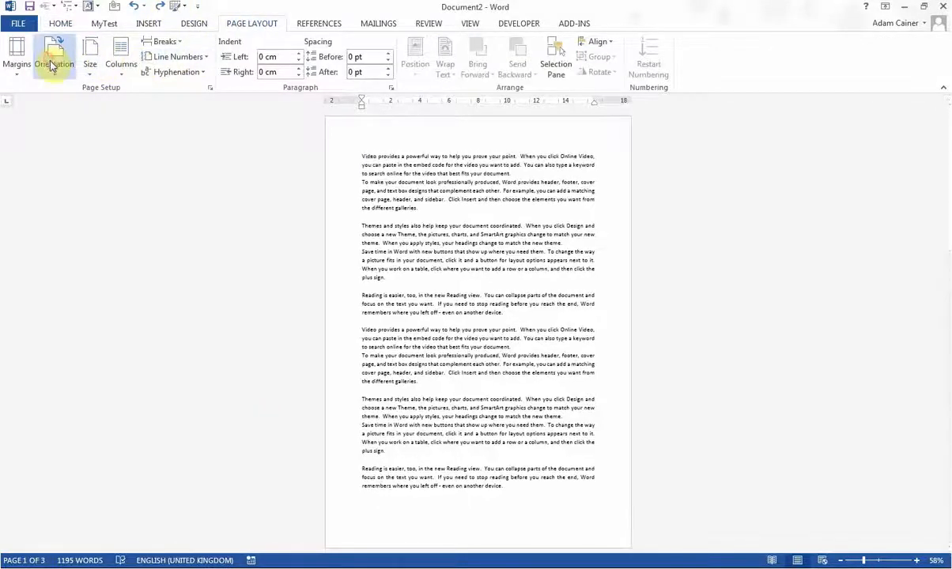
left_click(51, 65)
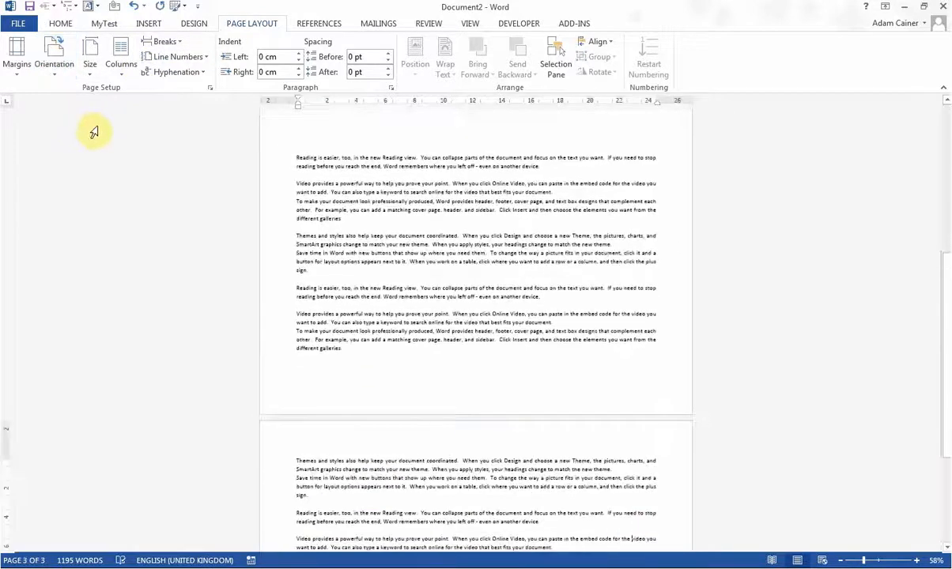
scroll(430, 170, "down", 5)
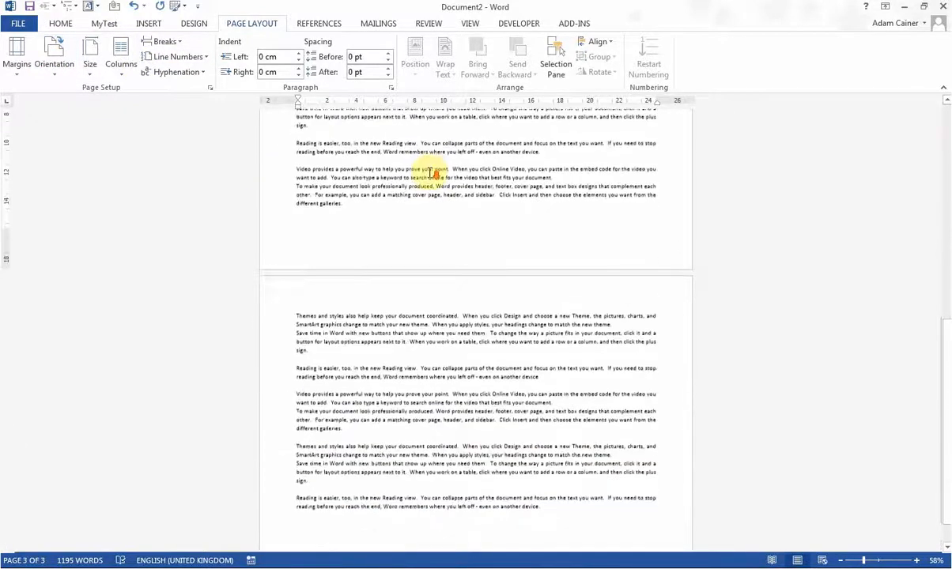
scroll(430, 171, "up", 6)
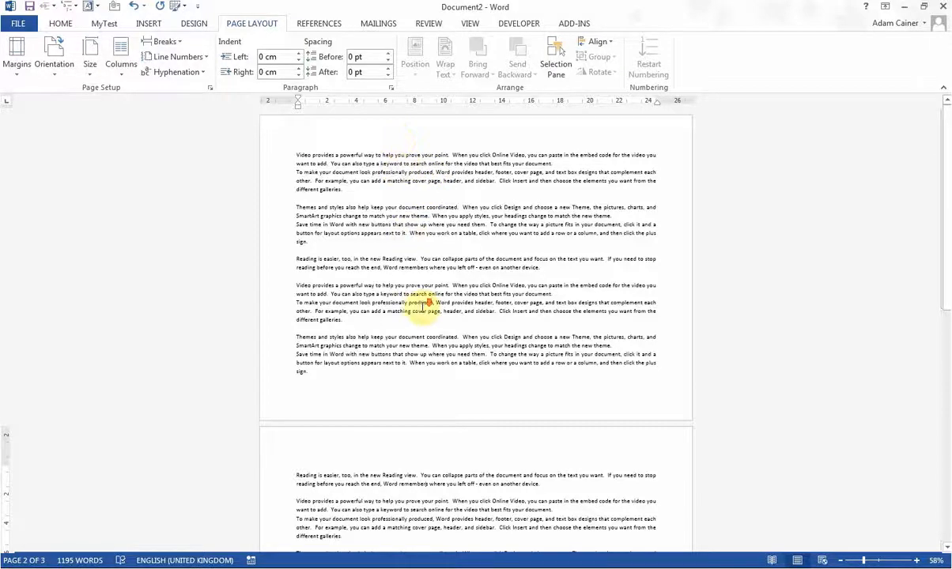
scroll(424, 304, "down", 5)
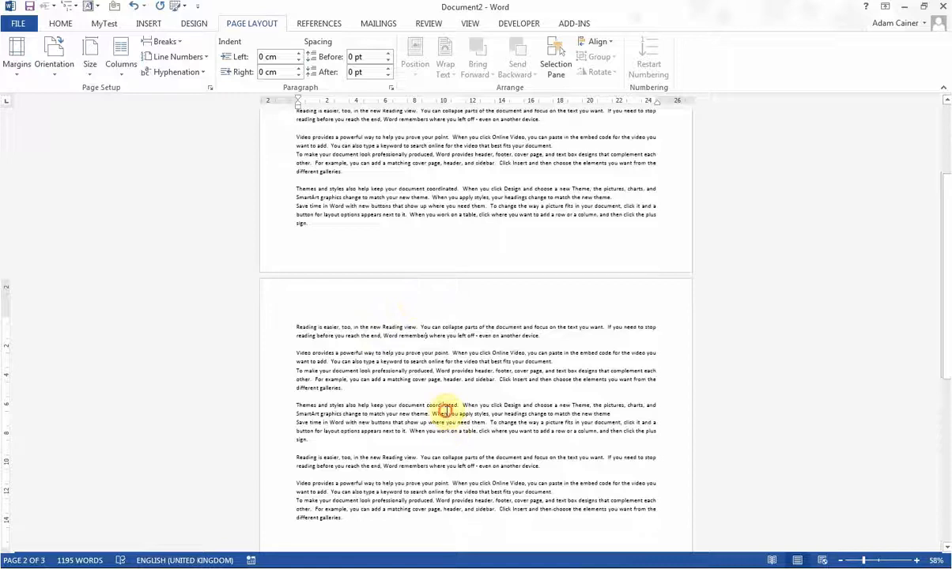
scroll(445, 411, "down", 7)
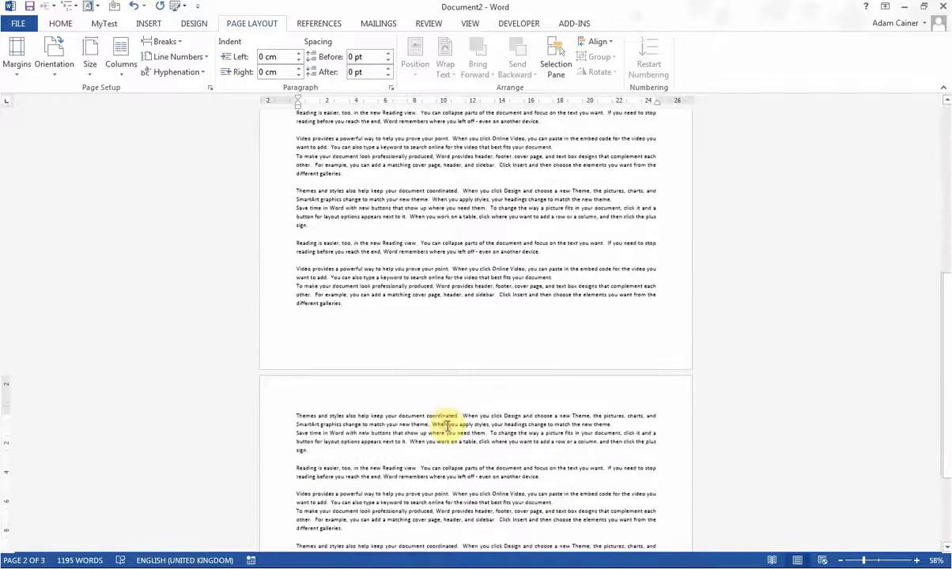
scroll(448, 426, "up", 15)
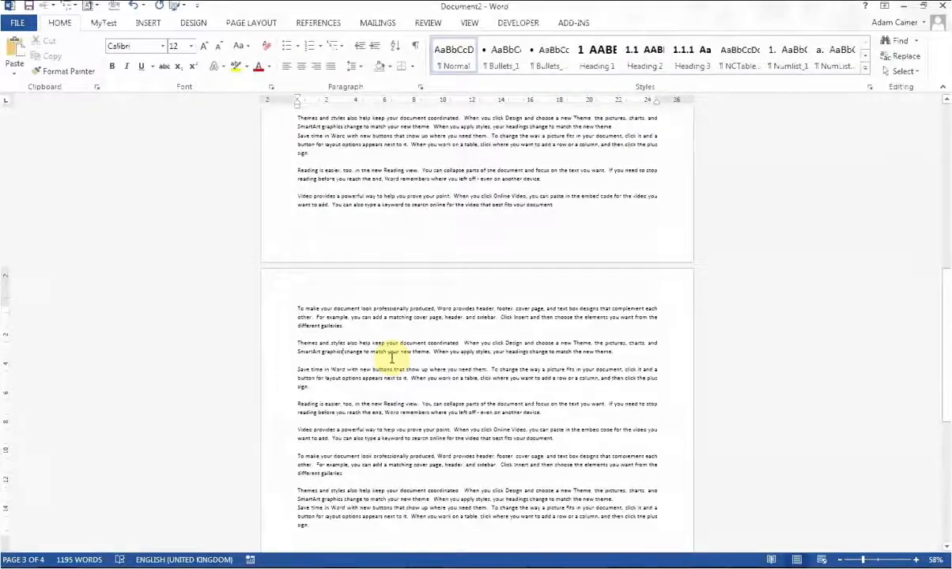
Return to the start of the document and set the page orientation of all pages back to Portrait
key("ctrl+Home")
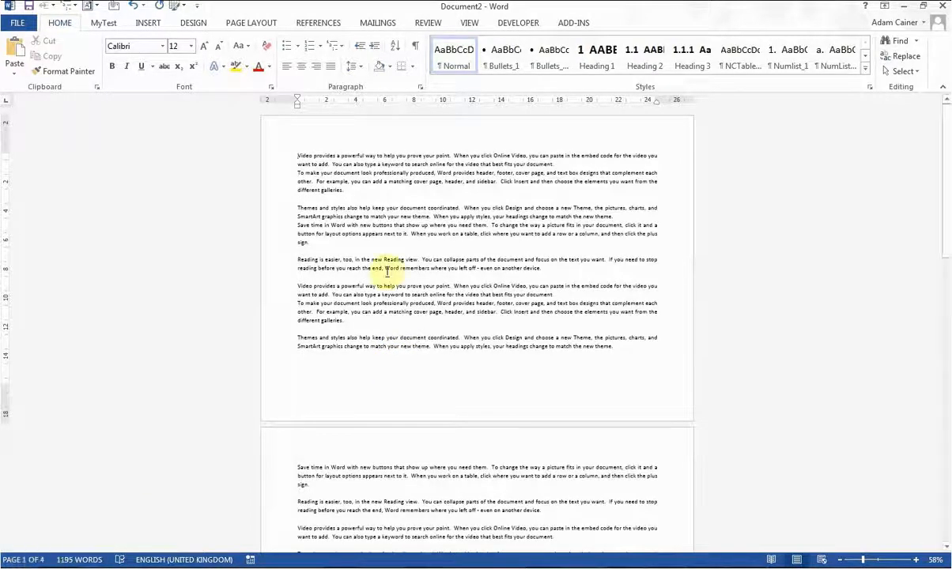
left_click(299, 157)
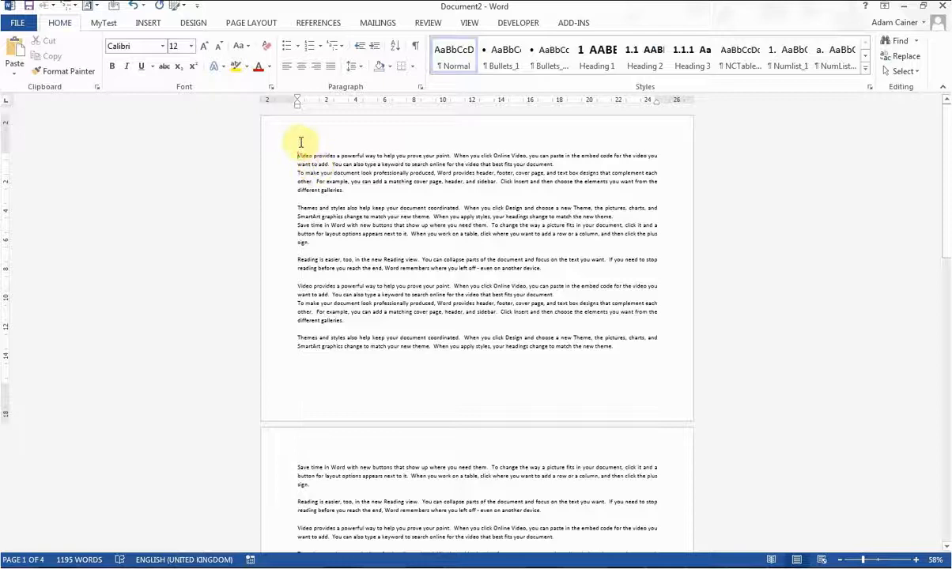
left_click(247, 24)
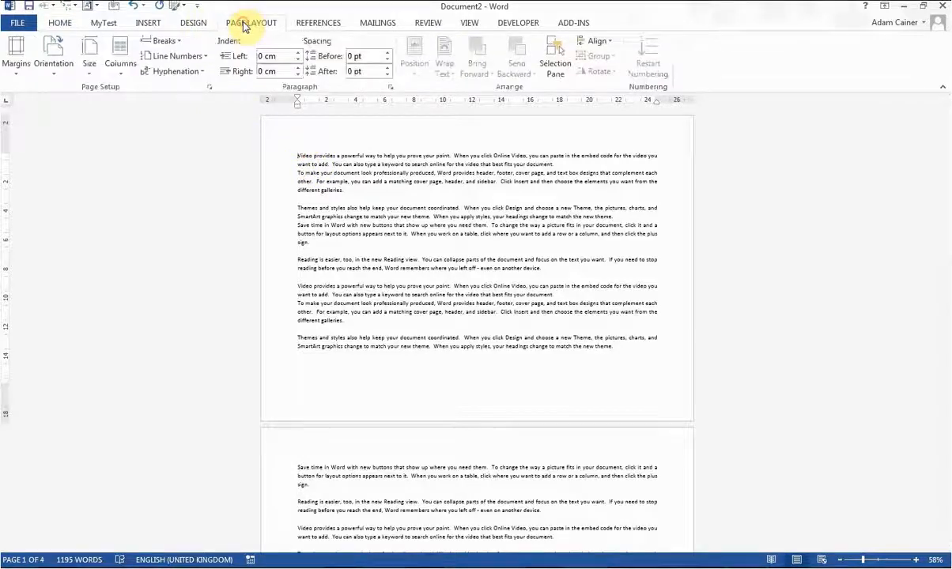
left_click(59, 73)
left_click(63, 98)
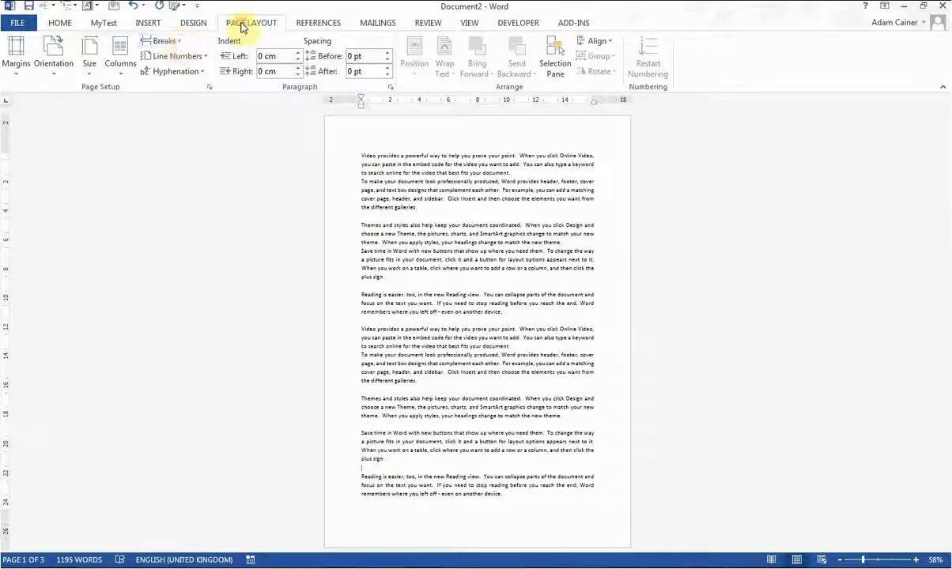
Insert a Next Page section break at the blank line before page 1's last paragraph and show the formatting marks
left_click(169, 41)
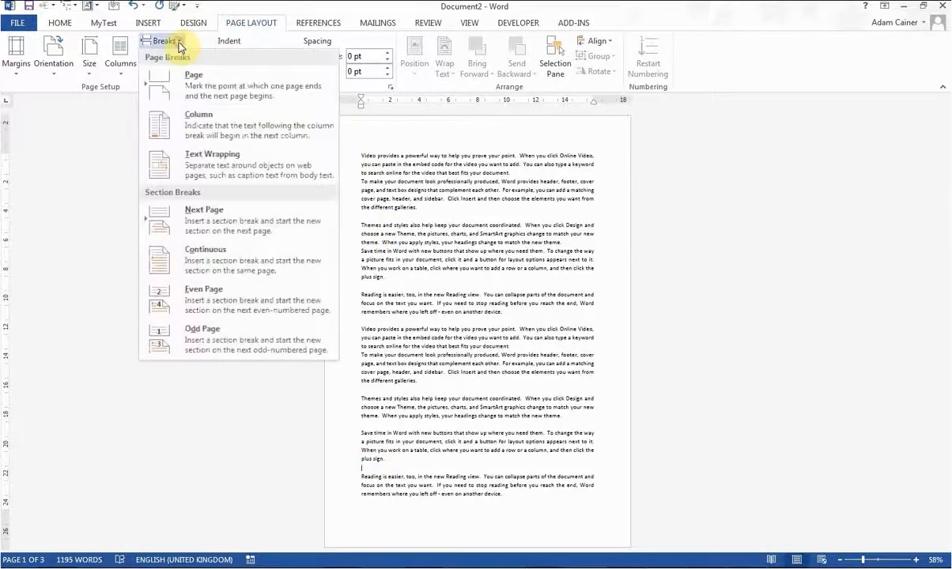
left_click(210, 215)
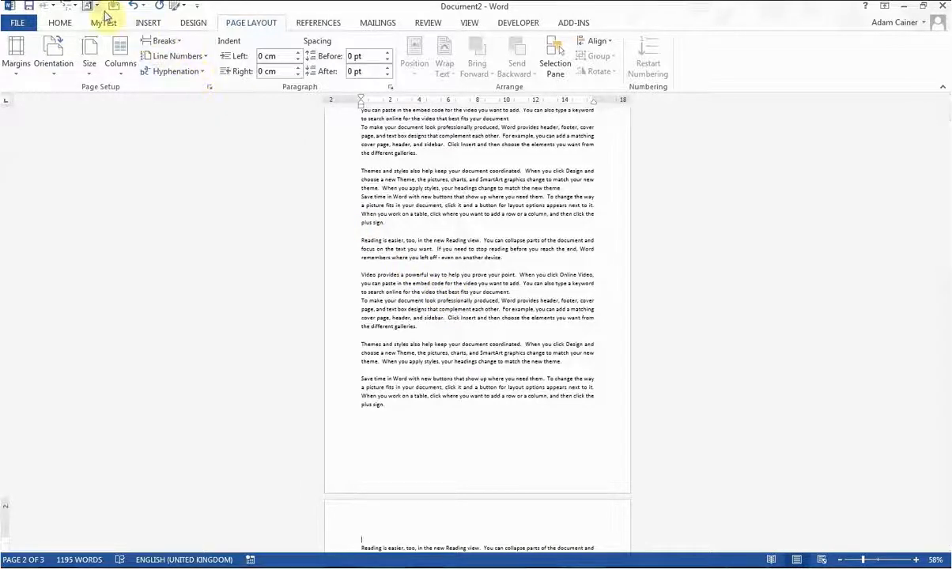
left_click(59, 22)
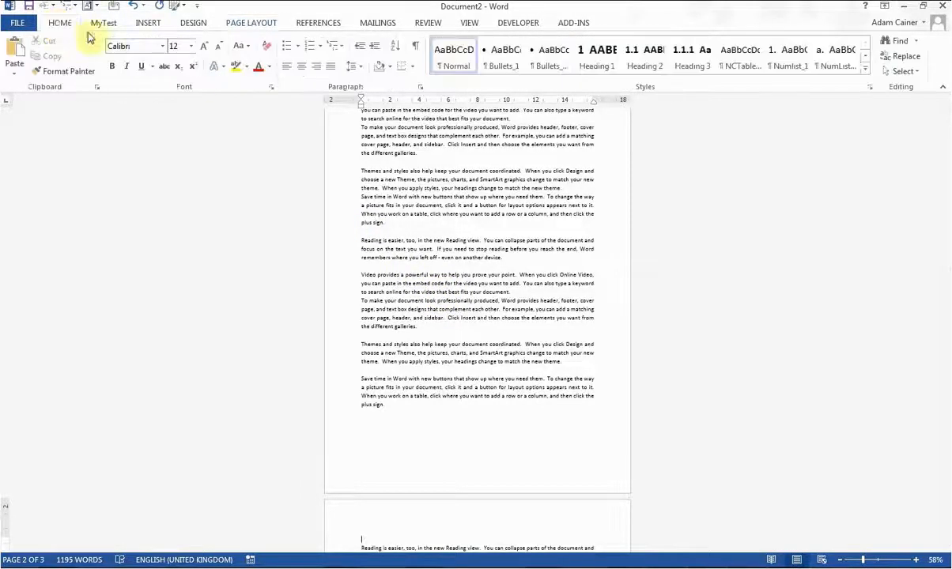
left_click(416, 48)
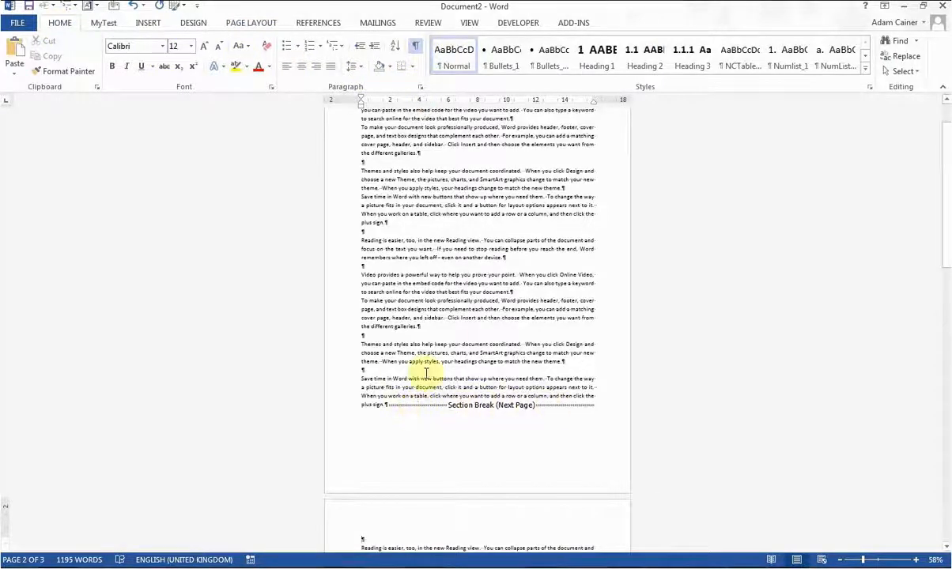
Insert an ordinary page break on the blank line above the last "Save time in Word" paragraph of page 1, and remove it again
left_click(394, 366)
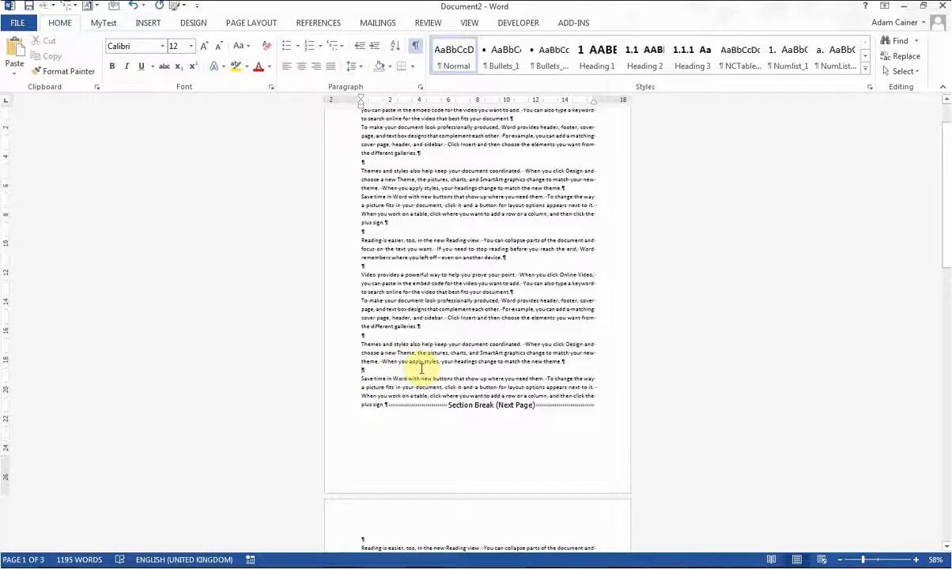
key("ctrl+Return")
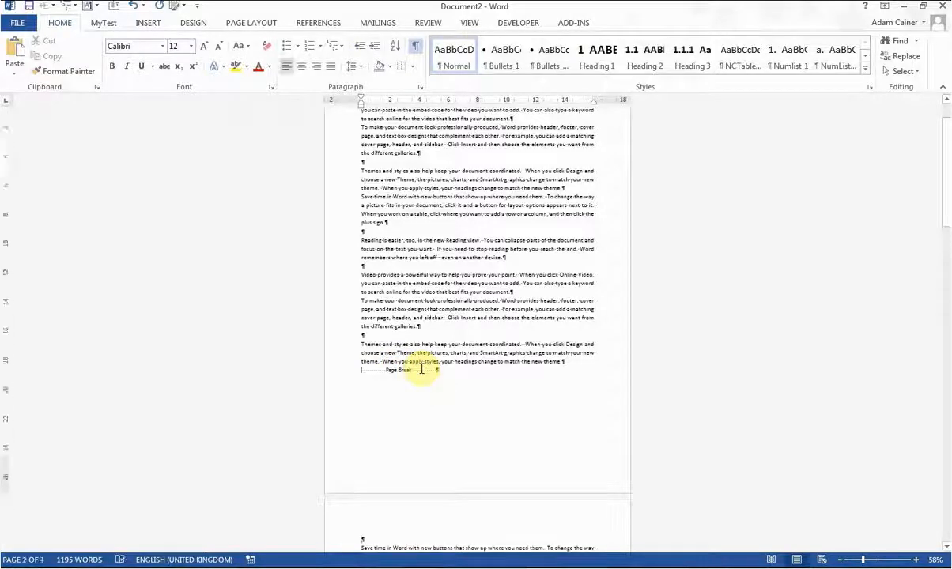
key("Delete")
key("Delete")
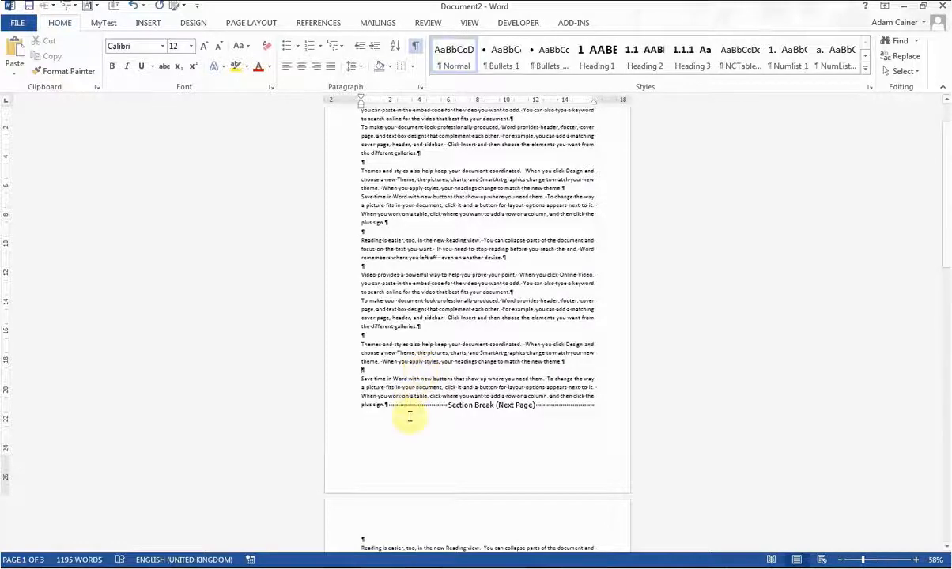
Delete the empty paragraph at the top of page 2, directly after the section break
scroll(410, 403, "down", 4)
scroll(411, 413, "down", 1)
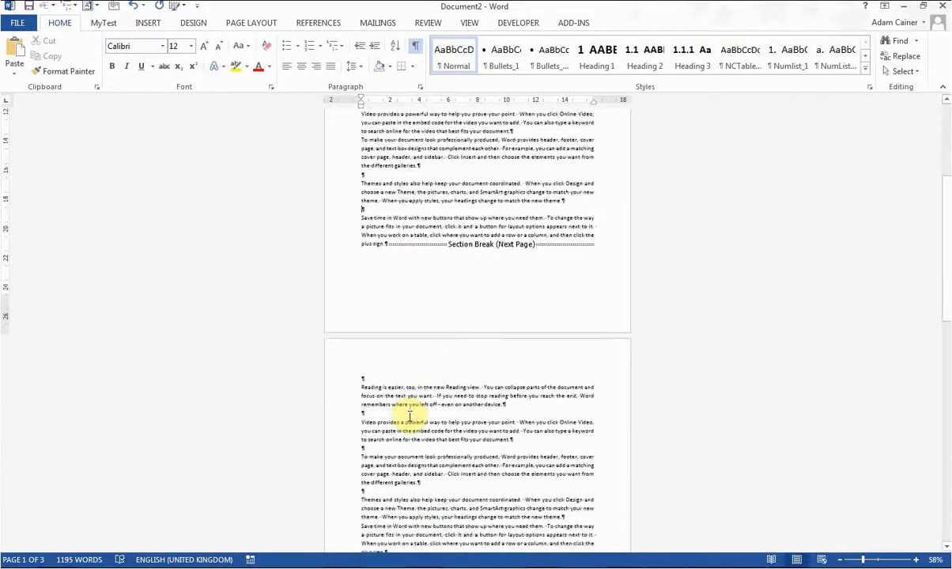
left_click(389, 386)
left_click(368, 377)
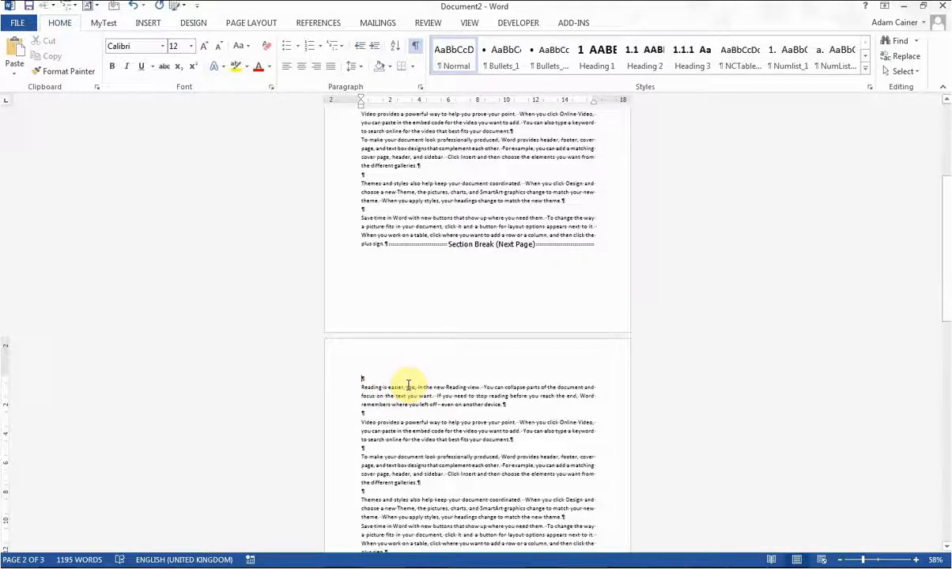
key("Delete")
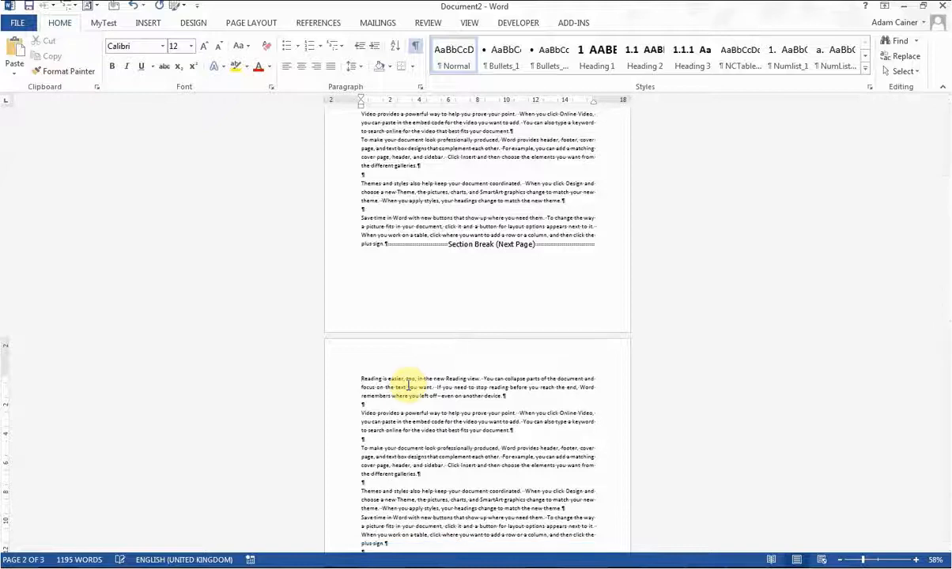
Set the section that starts on page 2 to Landscape orientation
left_click(241, 25)
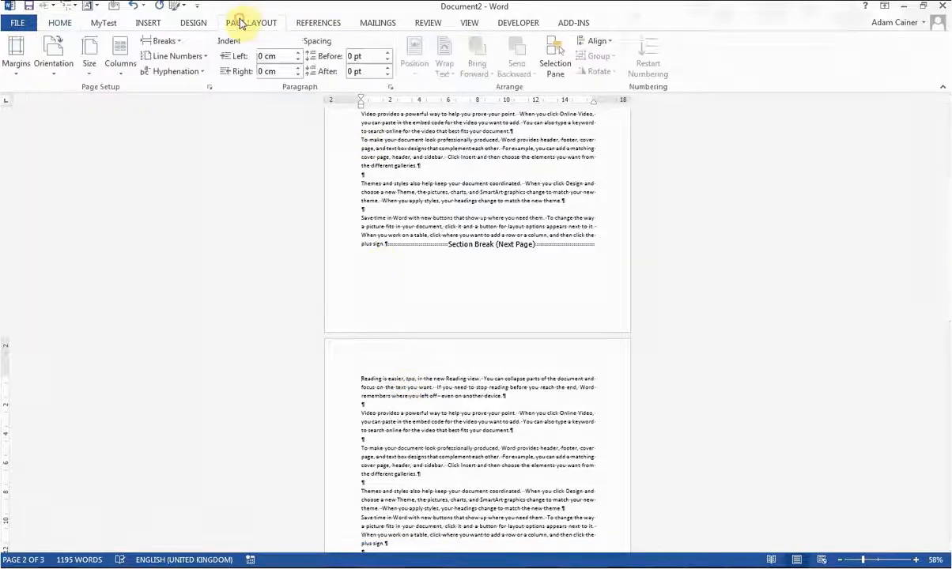
left_click(55, 70)
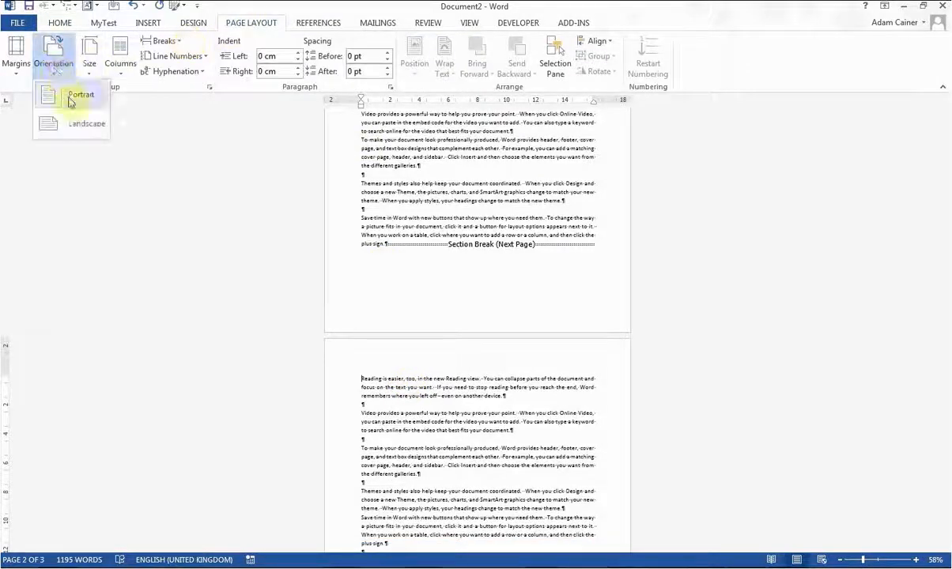
left_click(72, 124)
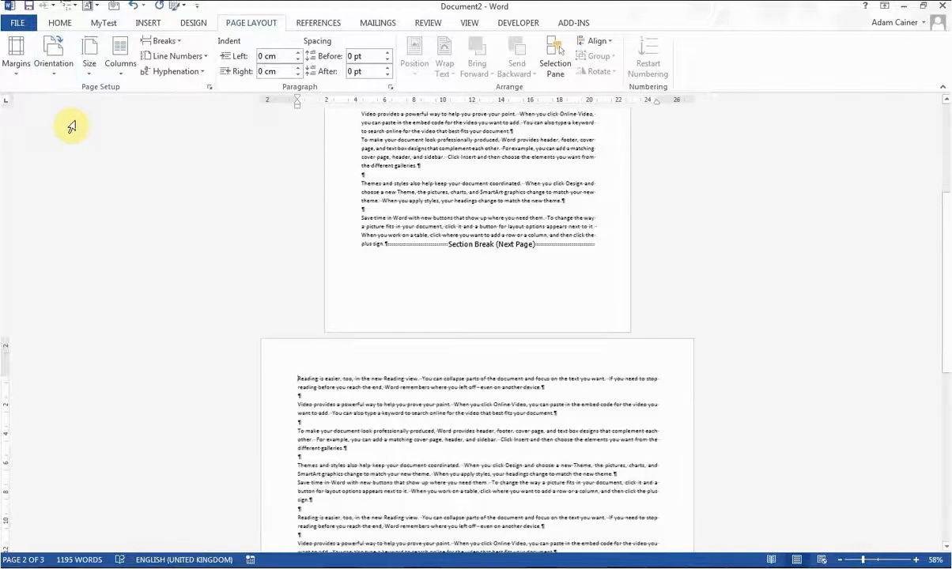
Insert a Next Page section break at the empty paragraph at the end of the landscape page 2
scroll(401, 443, "down", 5)
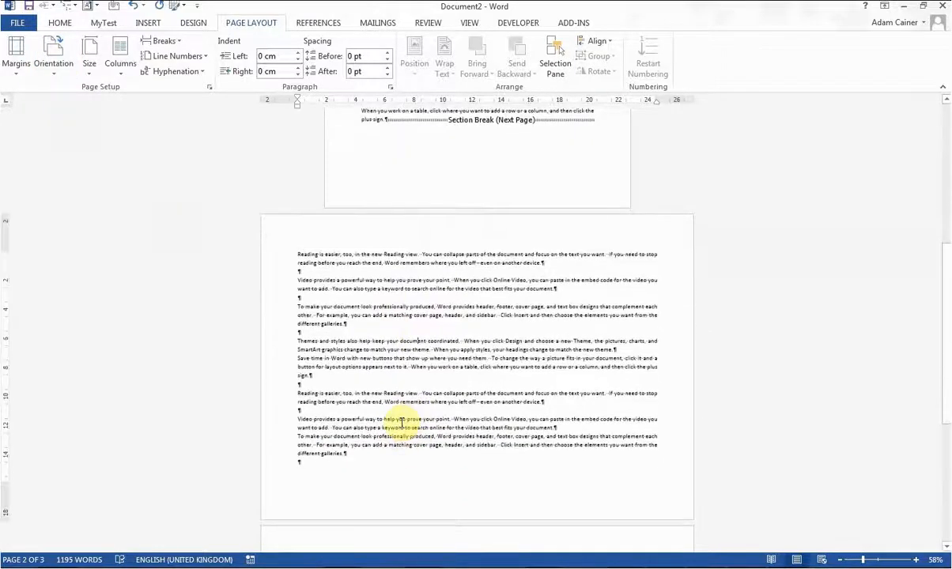
left_click(307, 461)
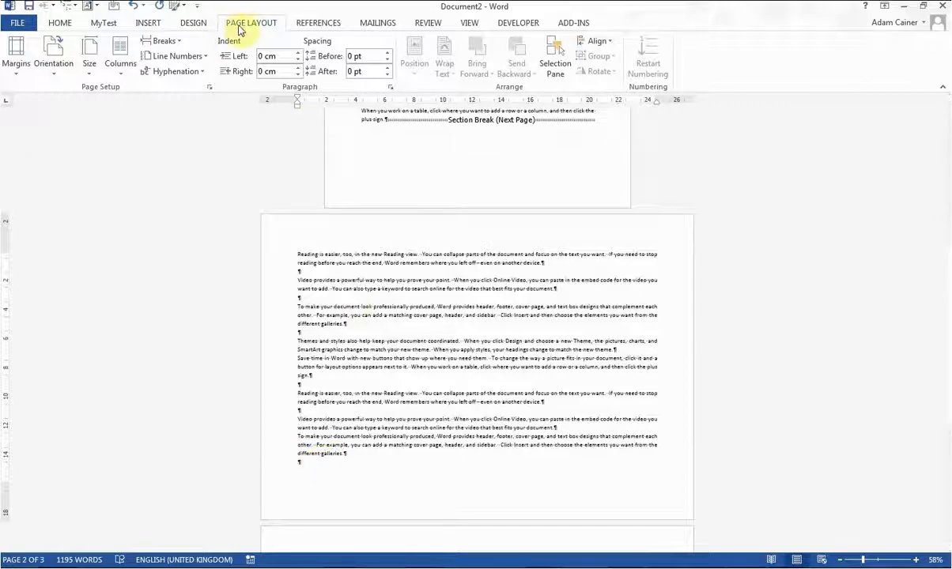
left_click(177, 40)
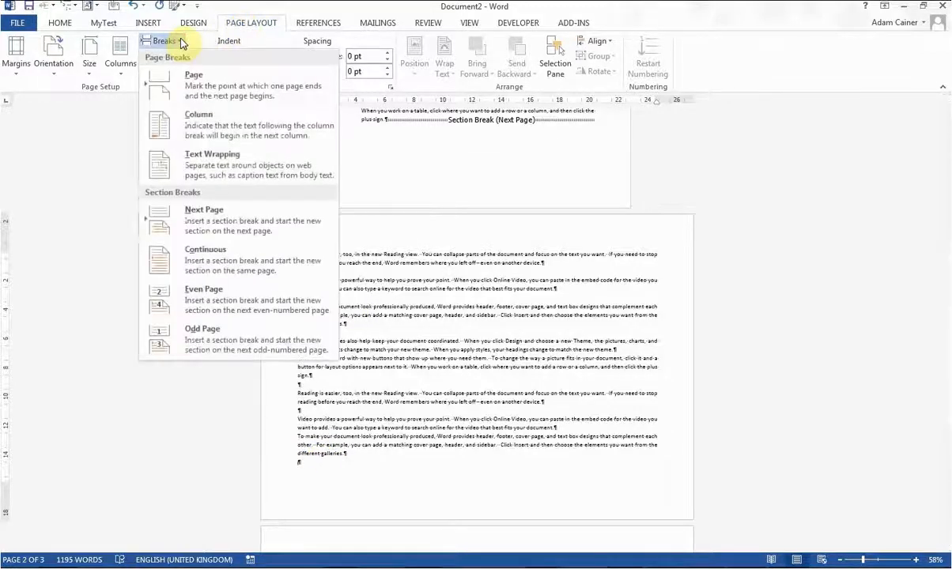
left_click(199, 210)
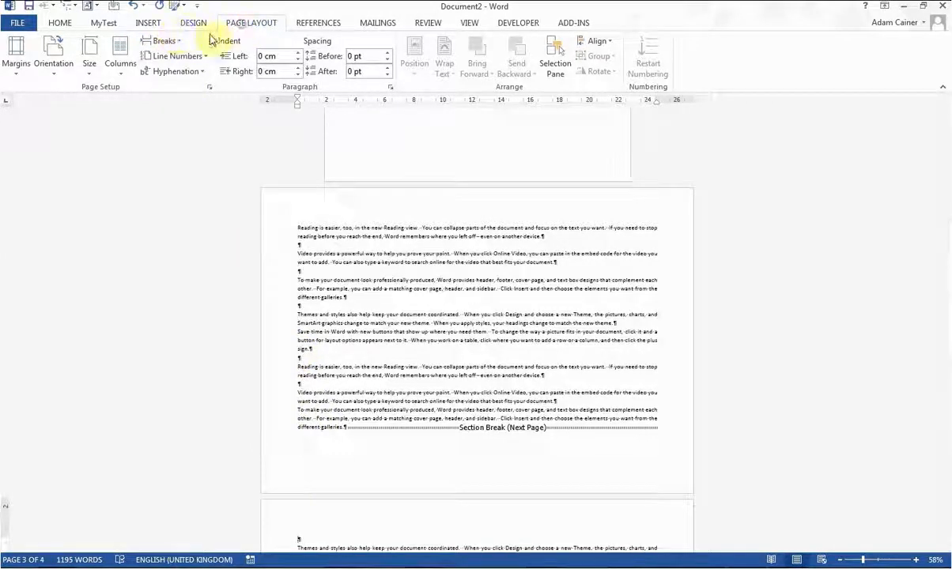
Set the final section, starting on page 3, to Portrait orientation and review the layout of all three pages
left_click(61, 73)
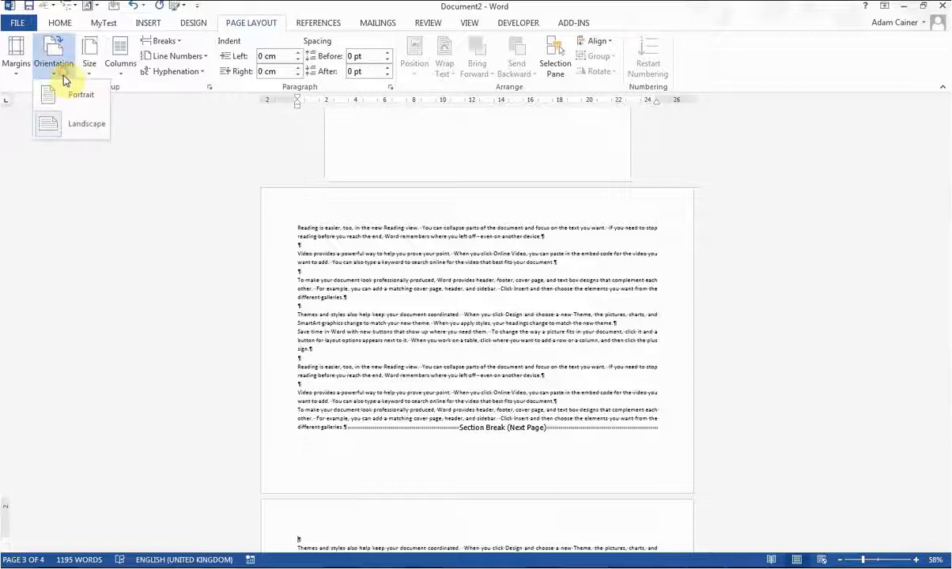
left_click(77, 95)
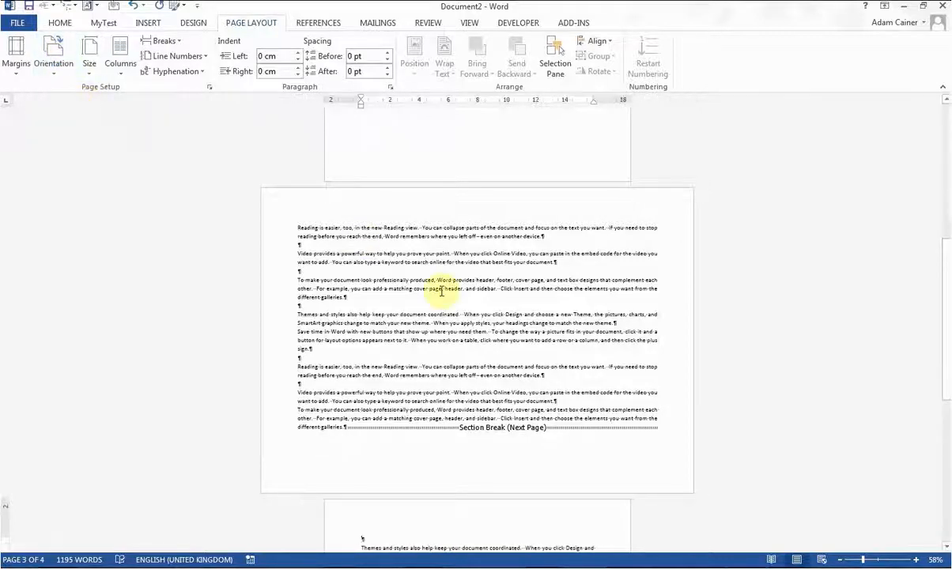
scroll(453, 296, "down", 3)
scroll(452, 296, "down", 3)
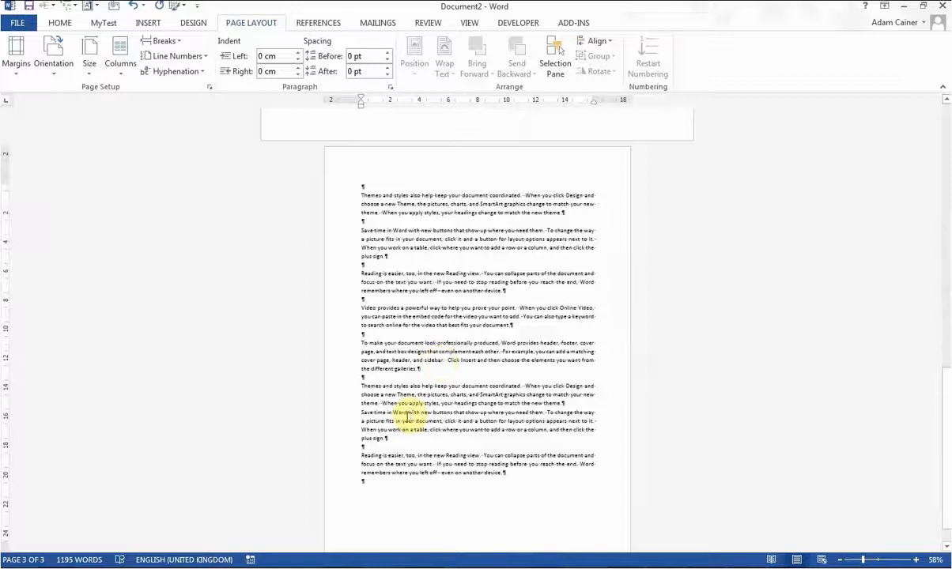
scroll(406, 419, "up", 5)
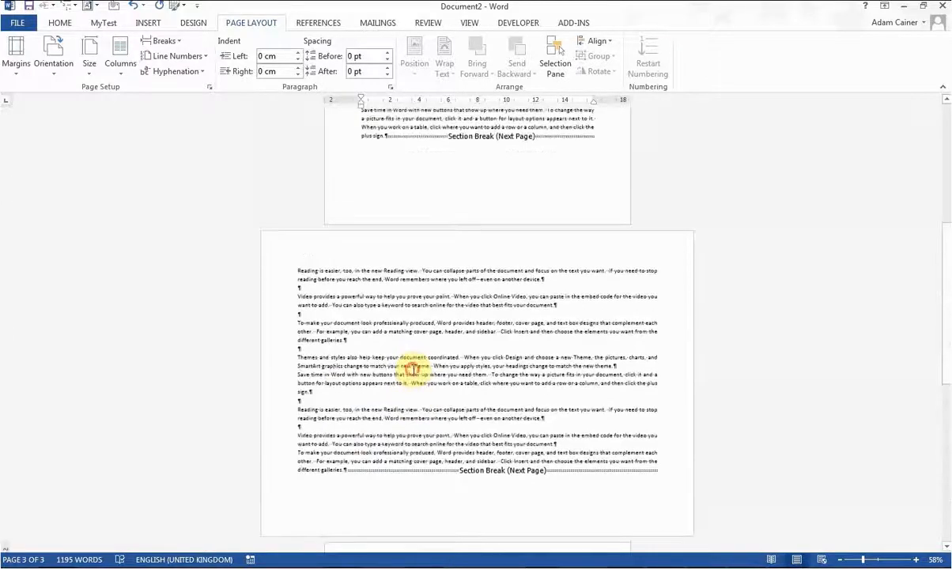
scroll(418, 360, "up", 3)
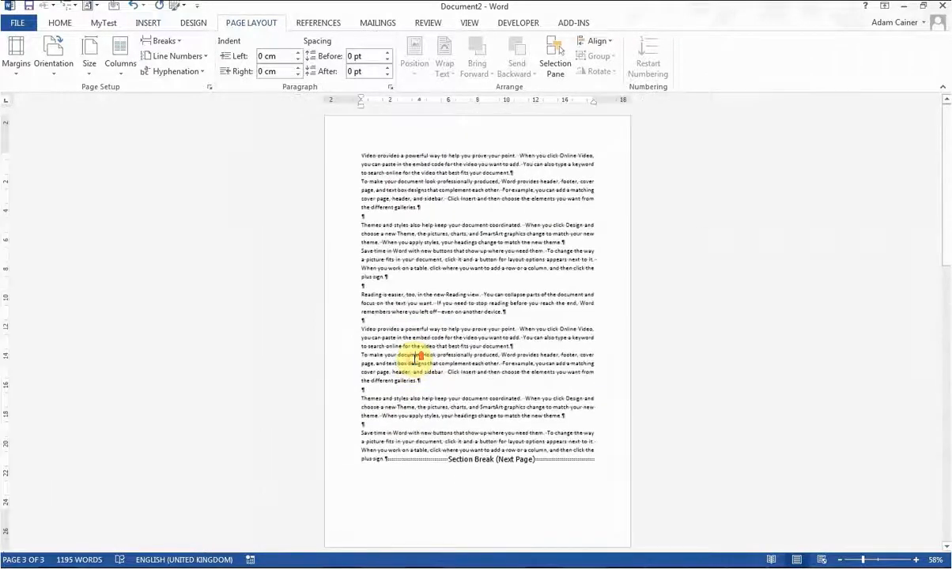
scroll(414, 356, "down", 3)
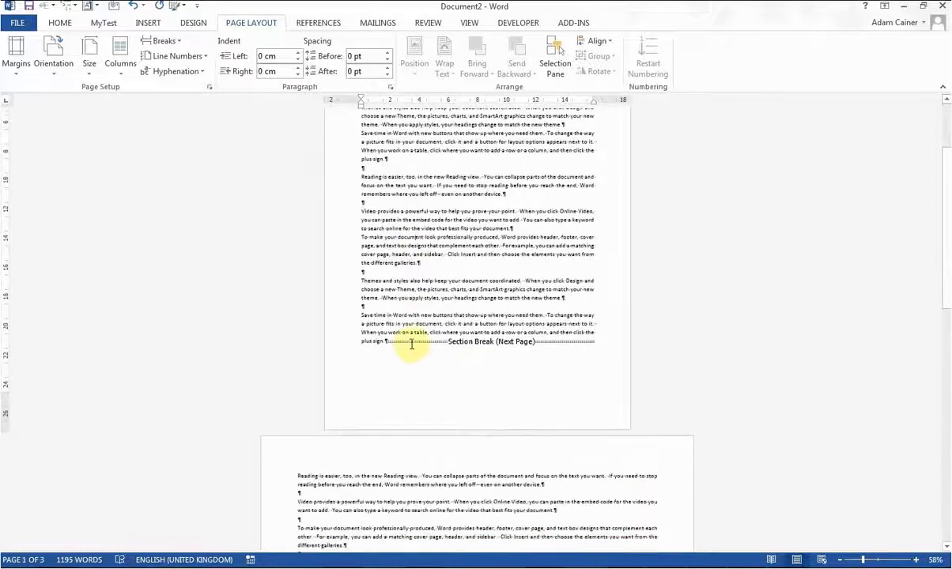
scroll(411, 344, "down", 2)
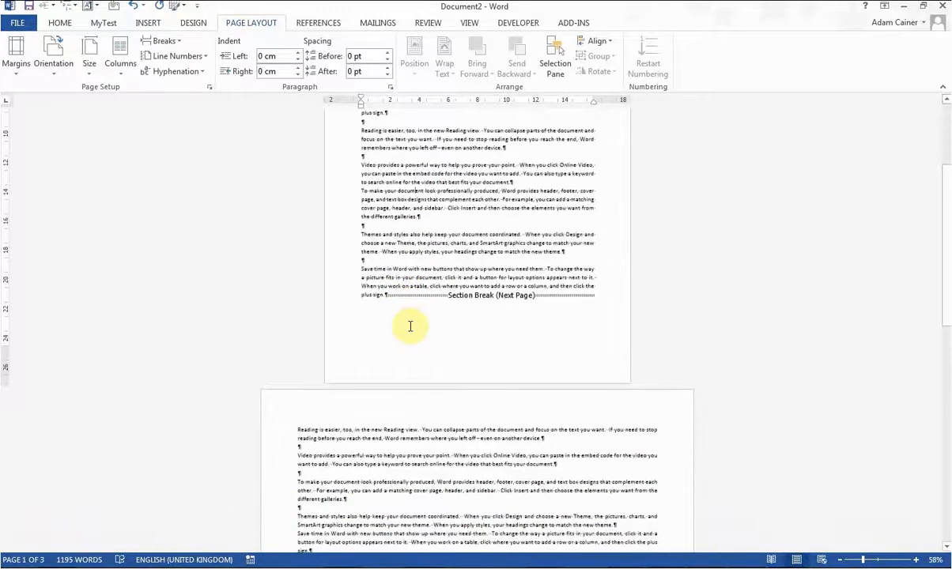
Place the cursor in the text of landscape page 2 and show the Section number in the status bar
scroll(410, 327, "down", 6)
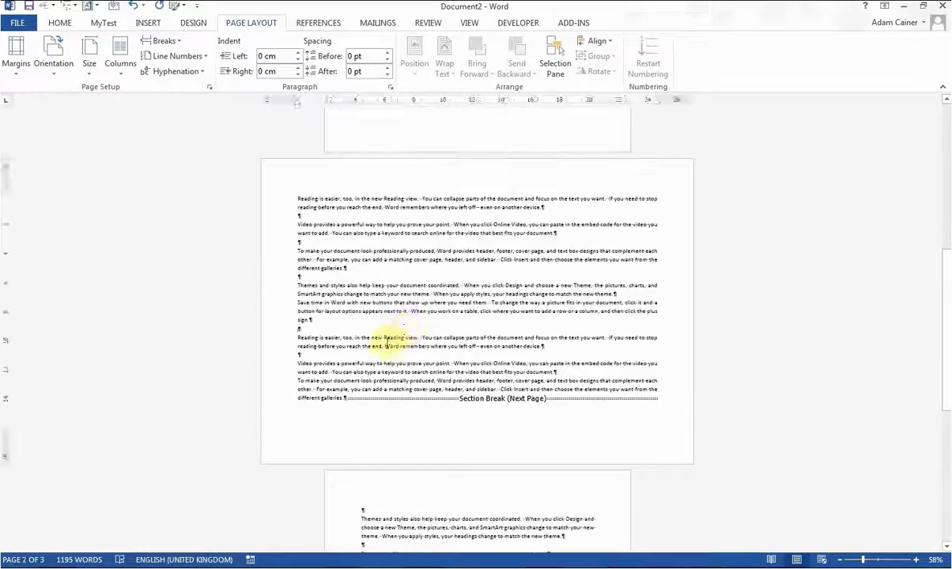
left_click(387, 345)
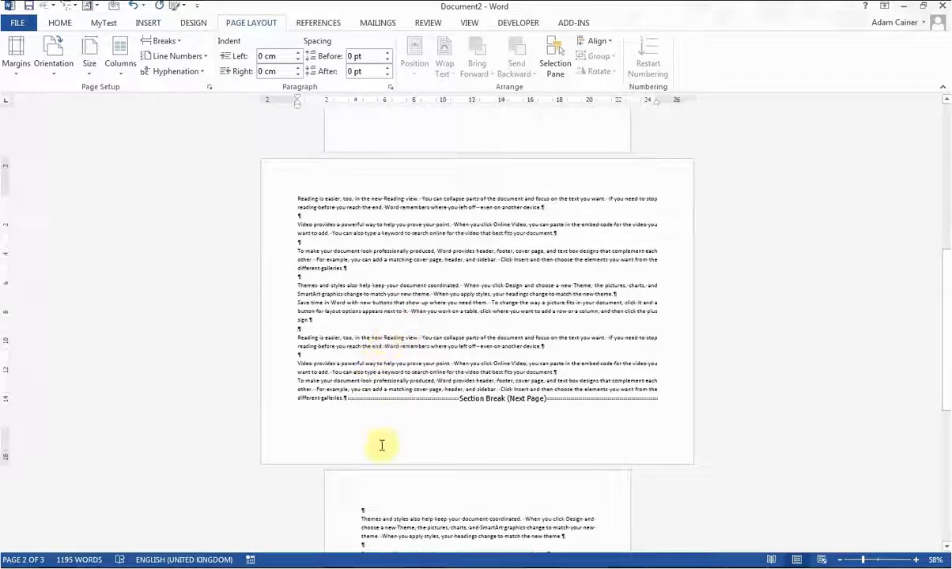
right_click(279, 563)
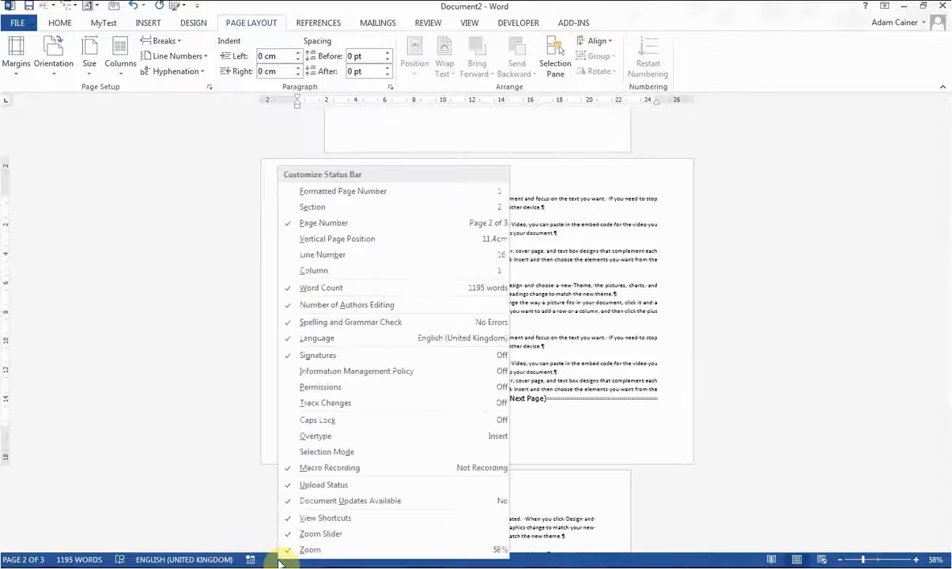
left_click(311, 208)
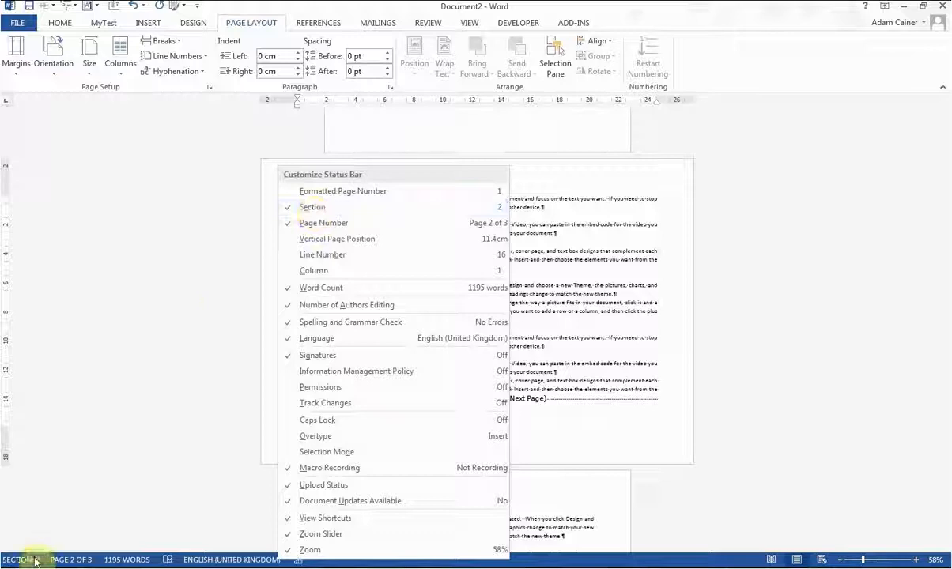
left_click(598, 346)
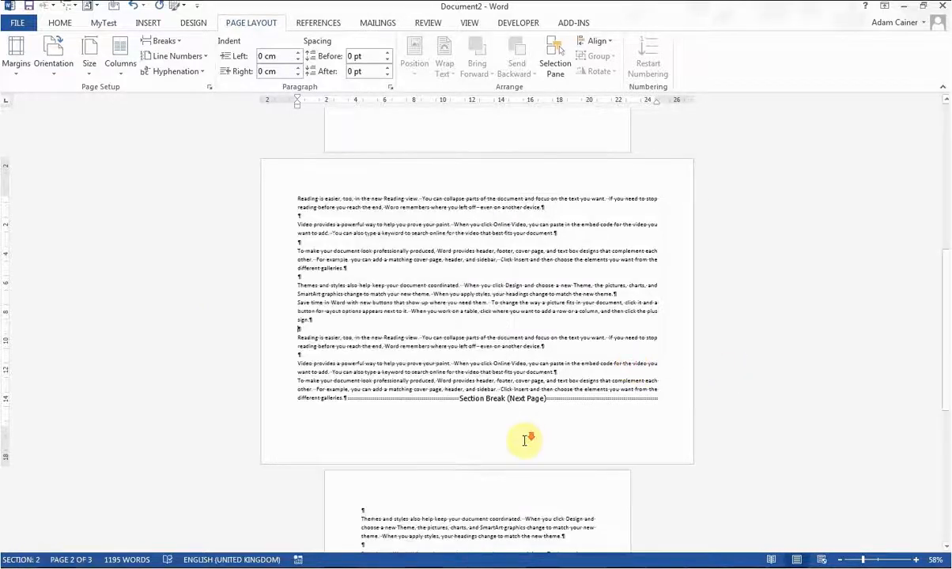
Check which section number the status bar reports for the text on page 3 and page 1, and review all three pages
scroll(525, 440, "down", 3)
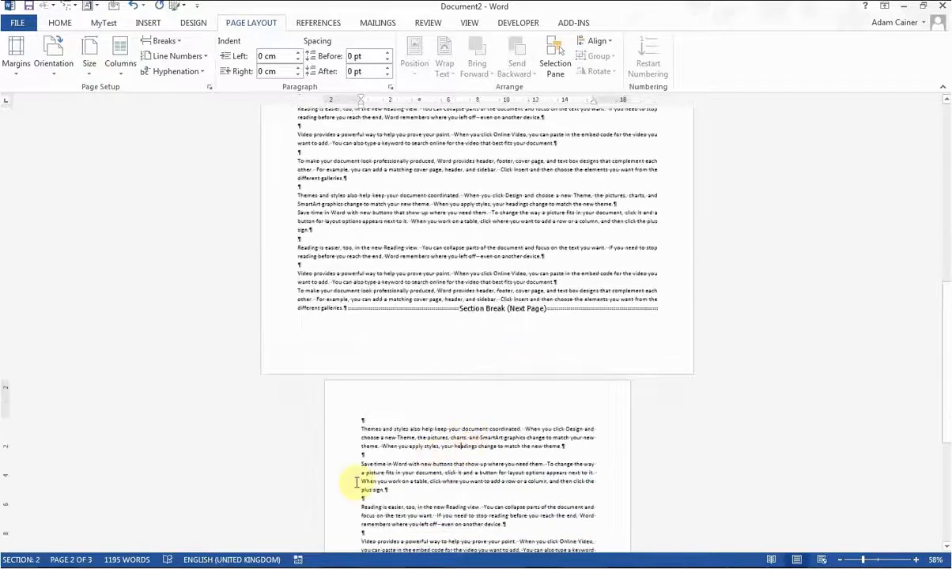
left_click(378, 472)
scroll(474, 237, "up", 1)
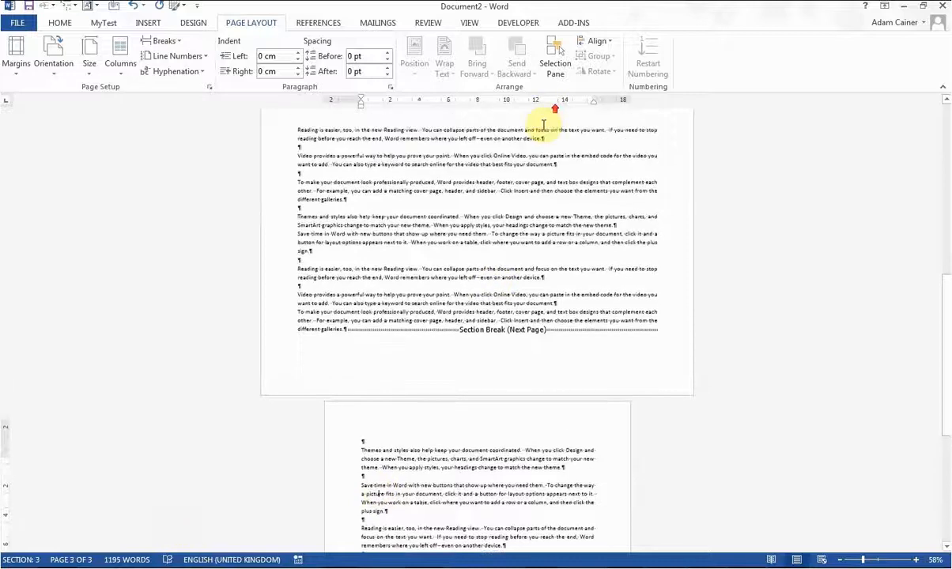
scroll(543, 125, "up", 15)
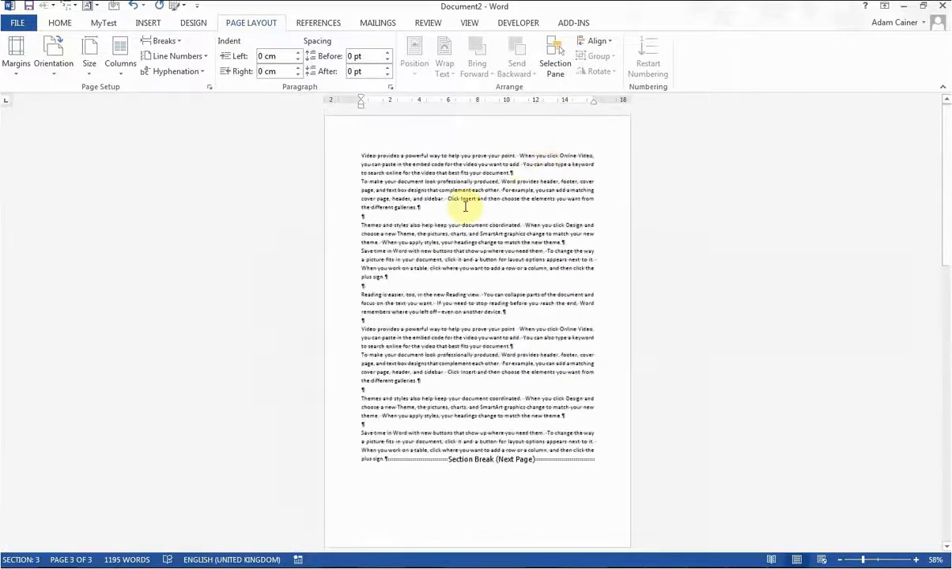
left_click(465, 205)
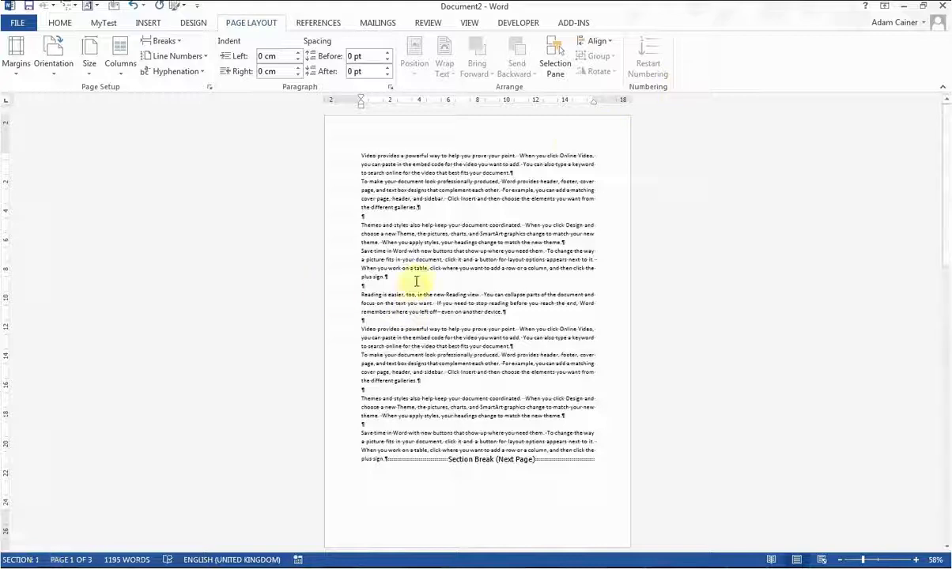
scroll(416, 281, "down", 12)
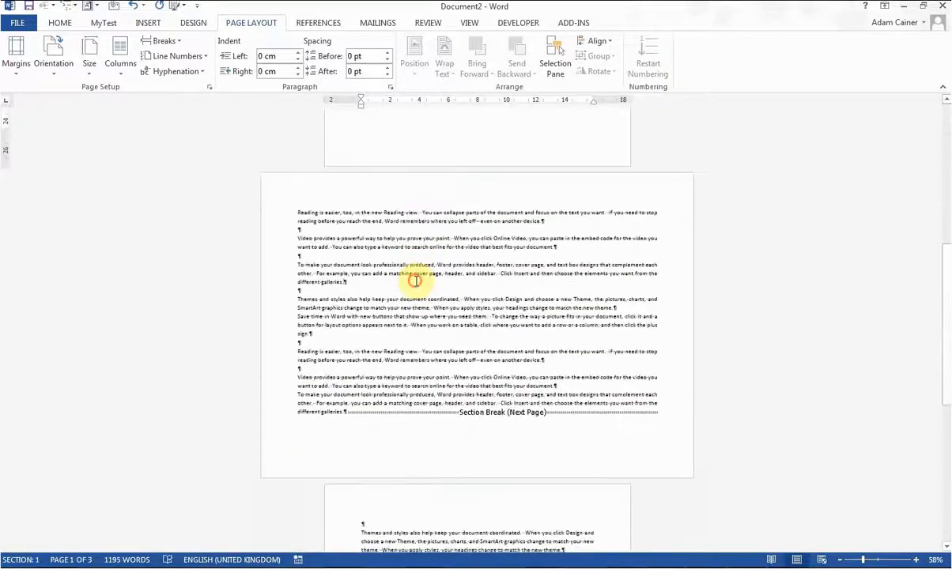
scroll(415, 281, "down", 5)
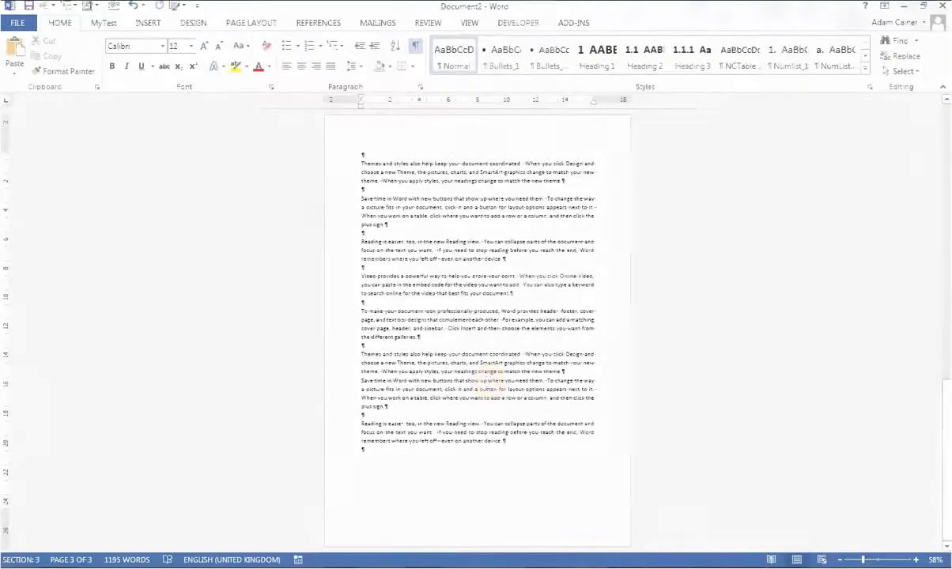
left_click(488, 382)
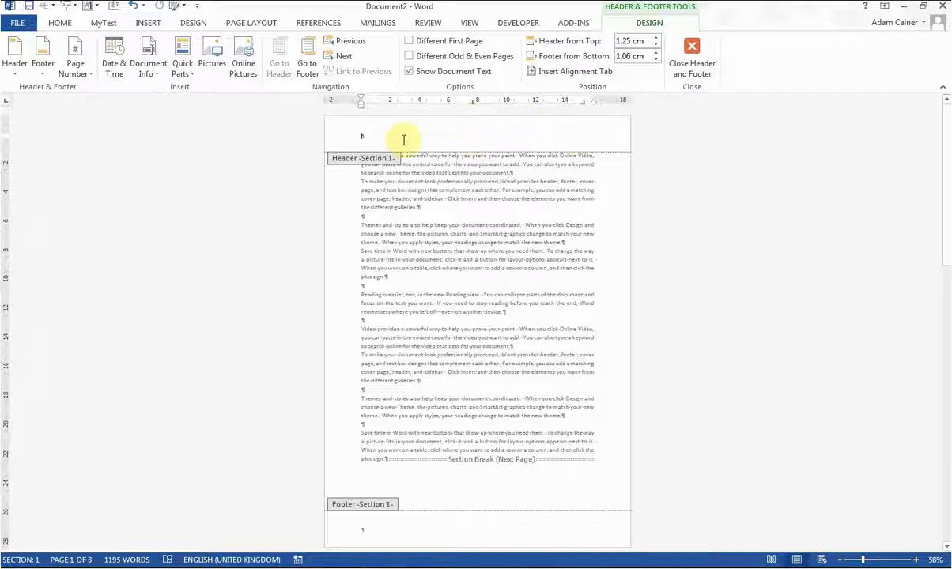
Enter Left, Middle and Right at the left, centre and right tab positions of the section 1 header
left_click(364, 133)
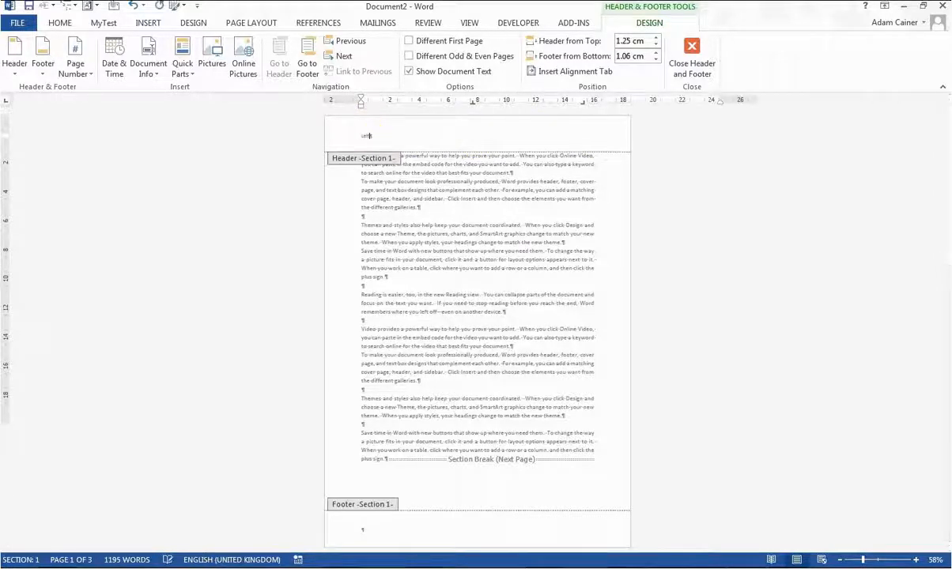
type("Left")
key("Tab")
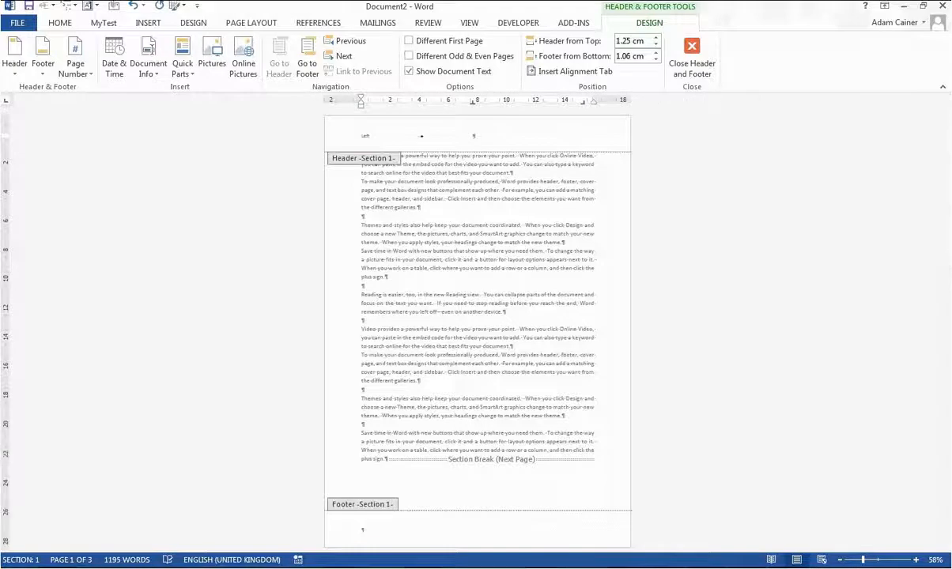
type("Middl")
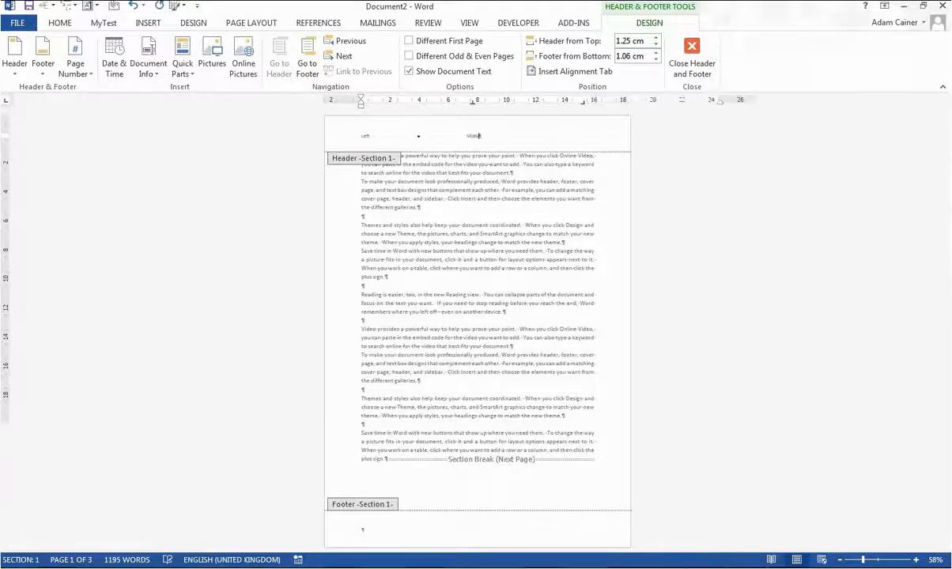
type("e")
key("Tab")
type("Right")
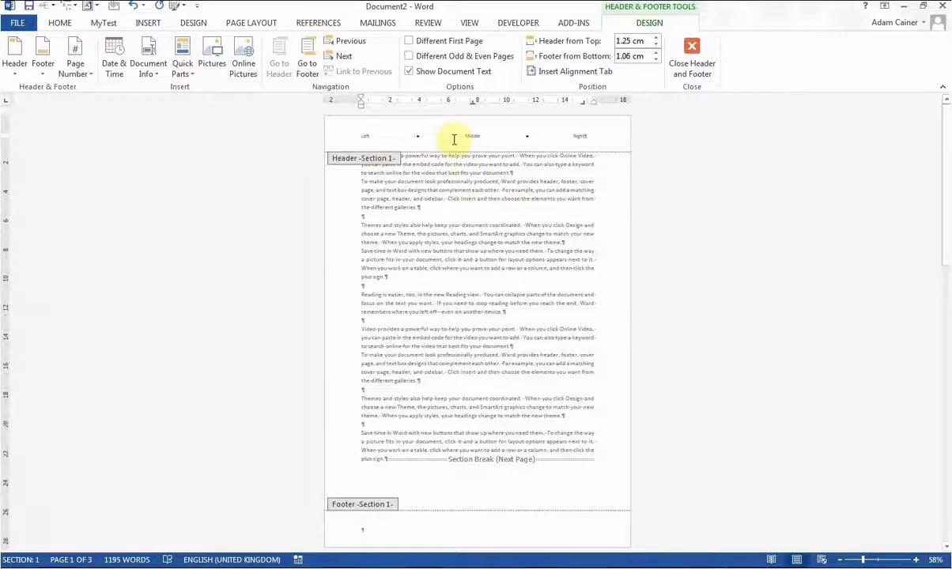
Copy the whole section 1 header line into the section 1 footer
left_click_drag(588, 136, 361, 139)
key("ctrl+c")
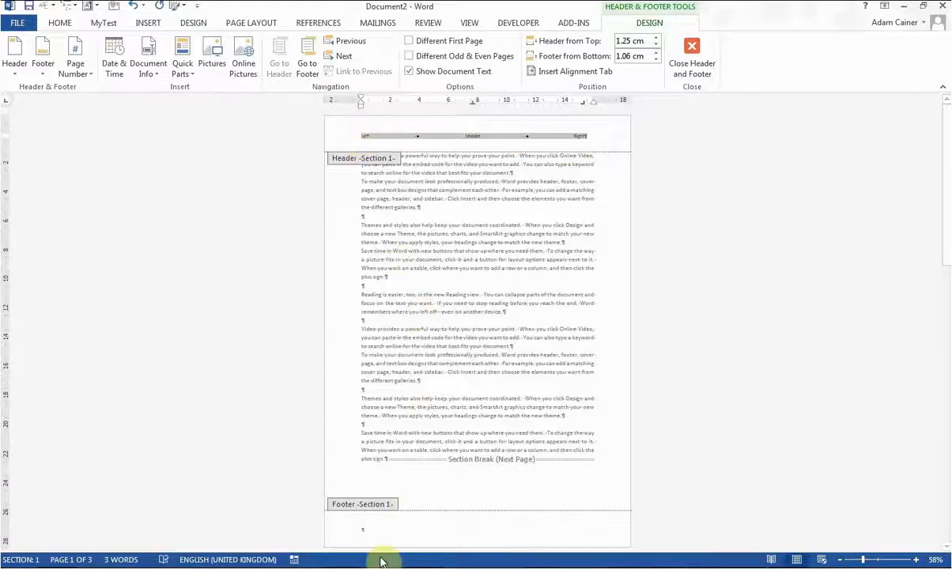
left_click(371, 529)
key("ctrl+v")
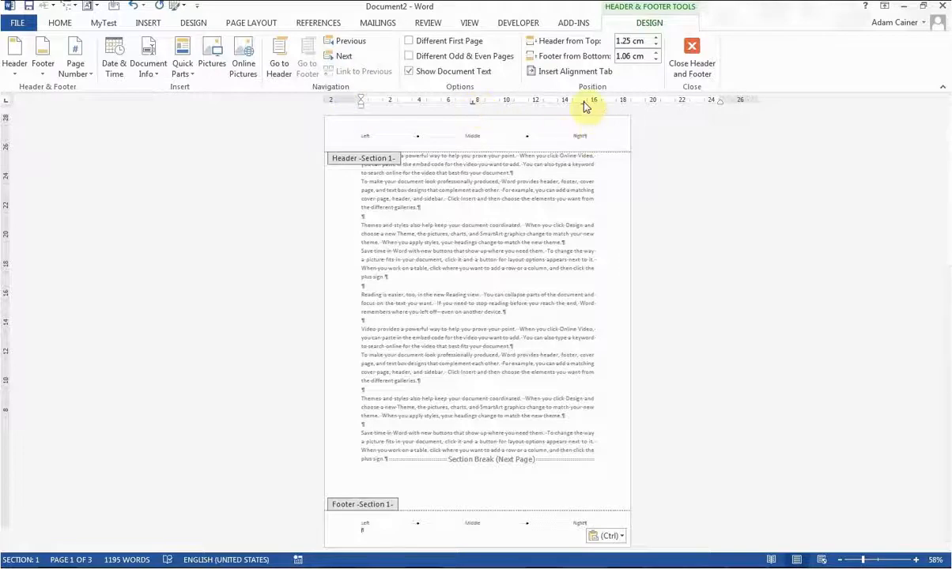
Compare the header and footer tab alignment on portrait page 1 with that on landscape page 2
left_click(531, 136)
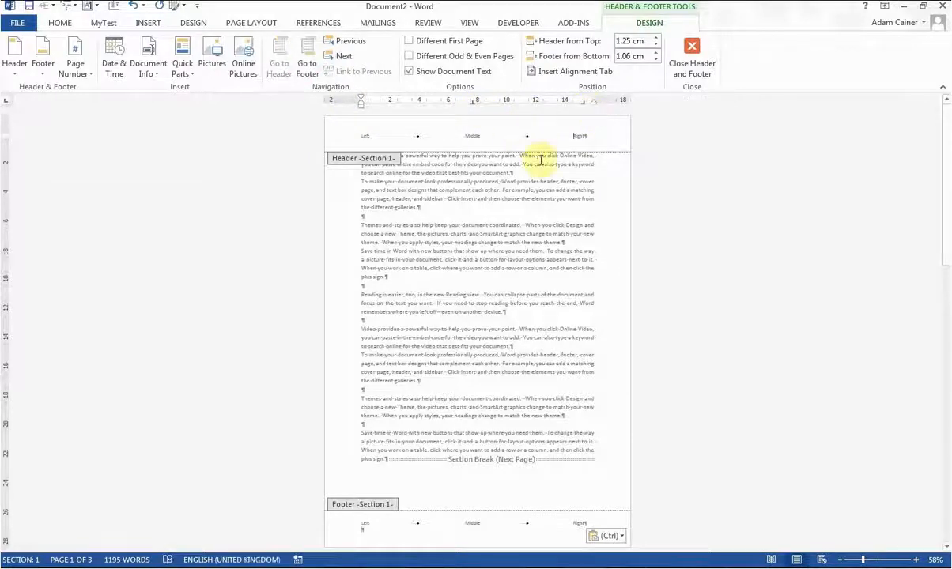
left_click(536, 525)
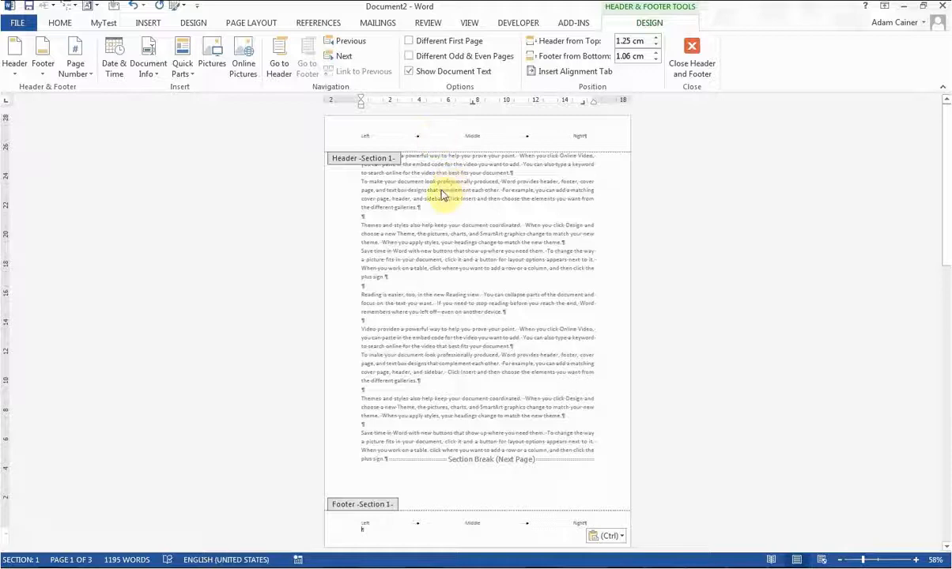
scroll(443, 194, "down", 6)
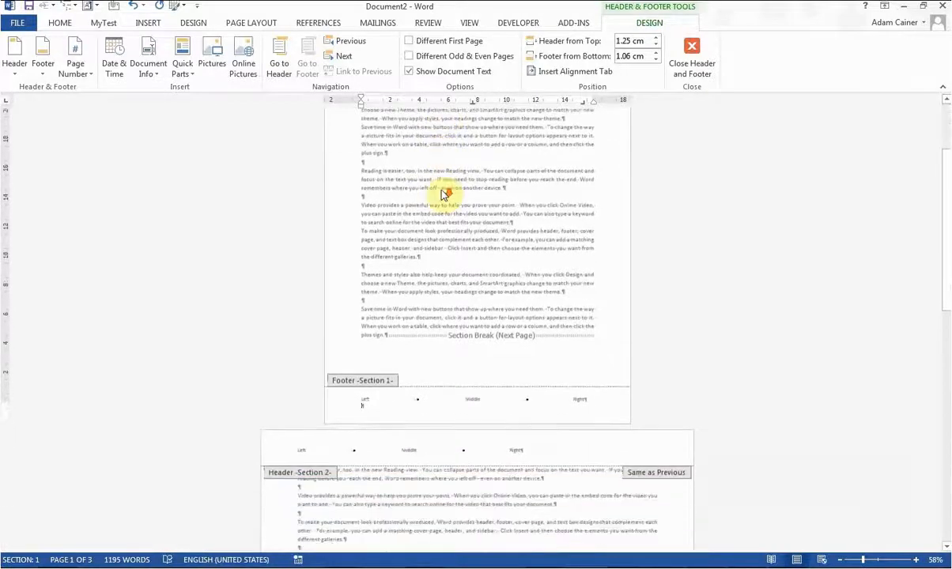
scroll(444, 194, "down", 4)
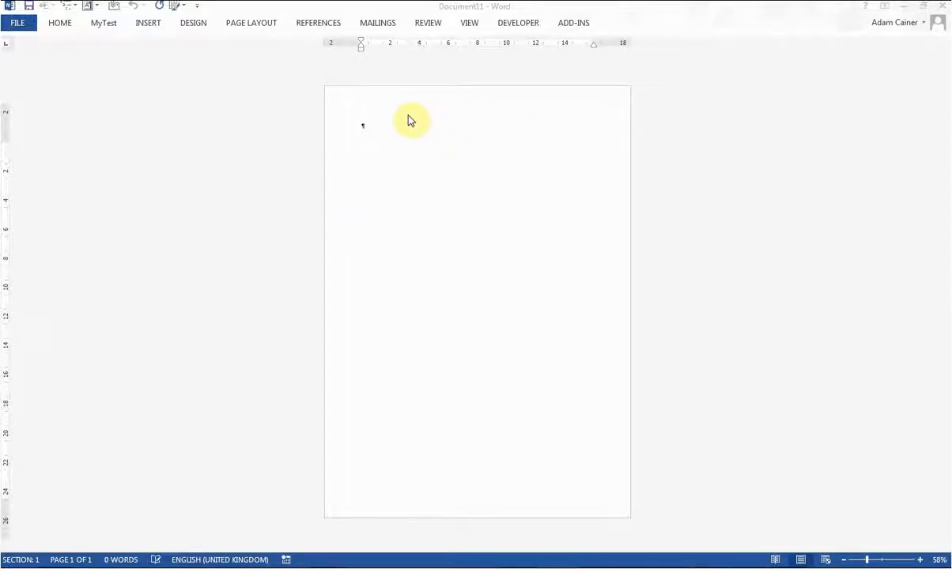
Paste the copied sample text into the blank document Document11
left_click(369, 141)
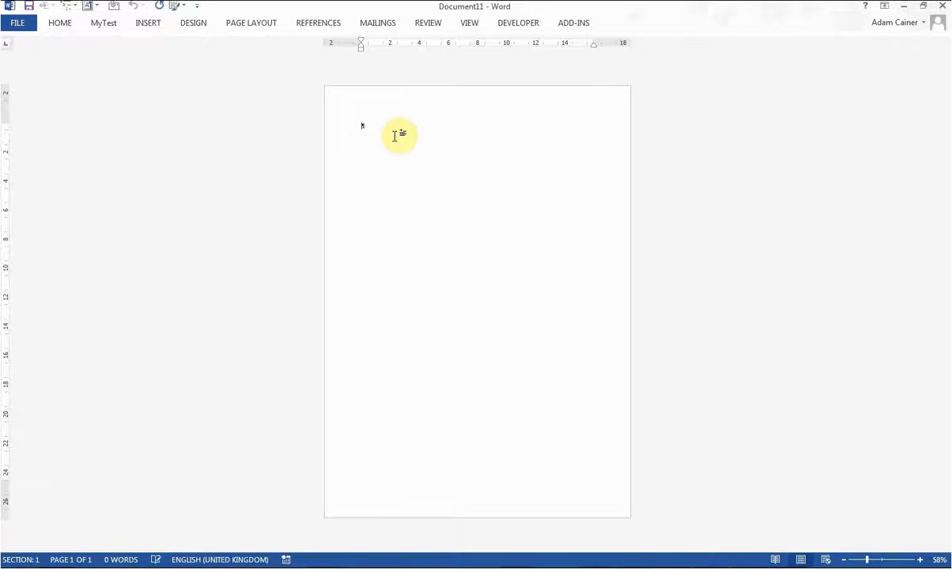
key("ctrl+v")
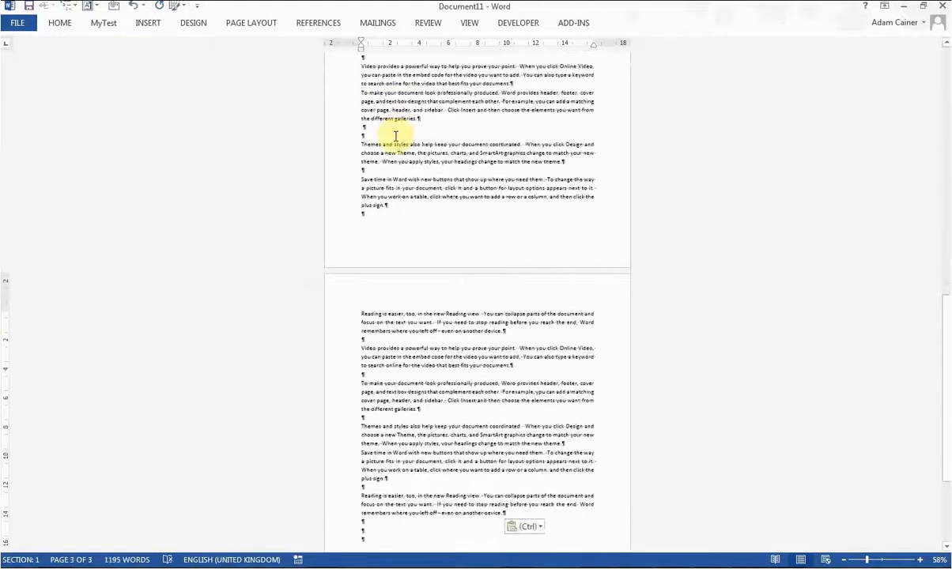
scroll(395, 136, "up", 5)
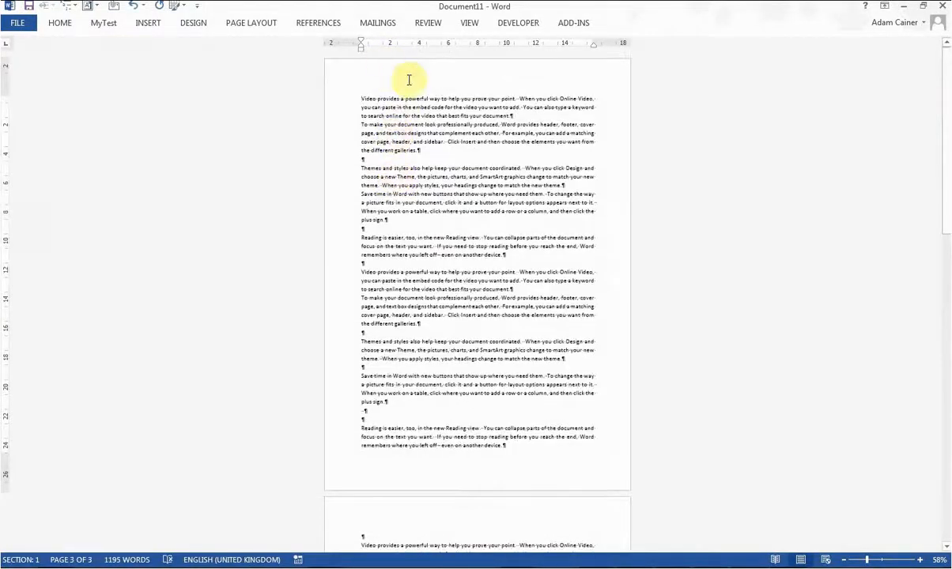
Open the page 1 header for editing and insert a 3x1 table in it
double_click(409, 79)
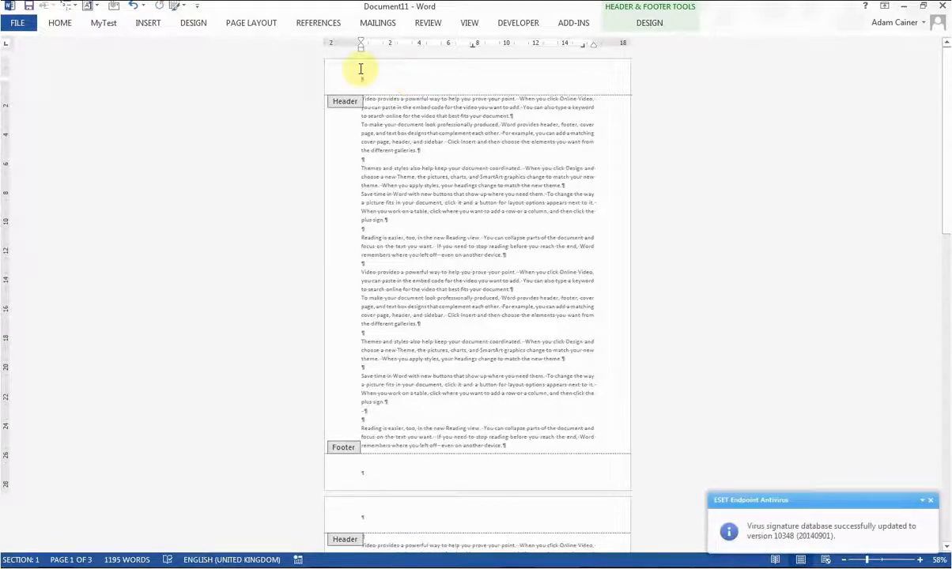
left_click(148, 27)
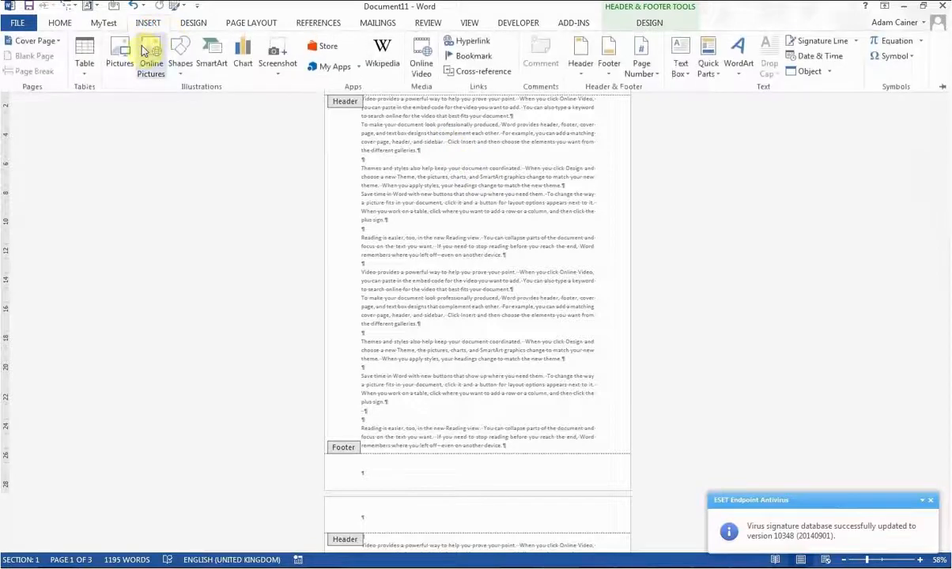
left_click(85, 68)
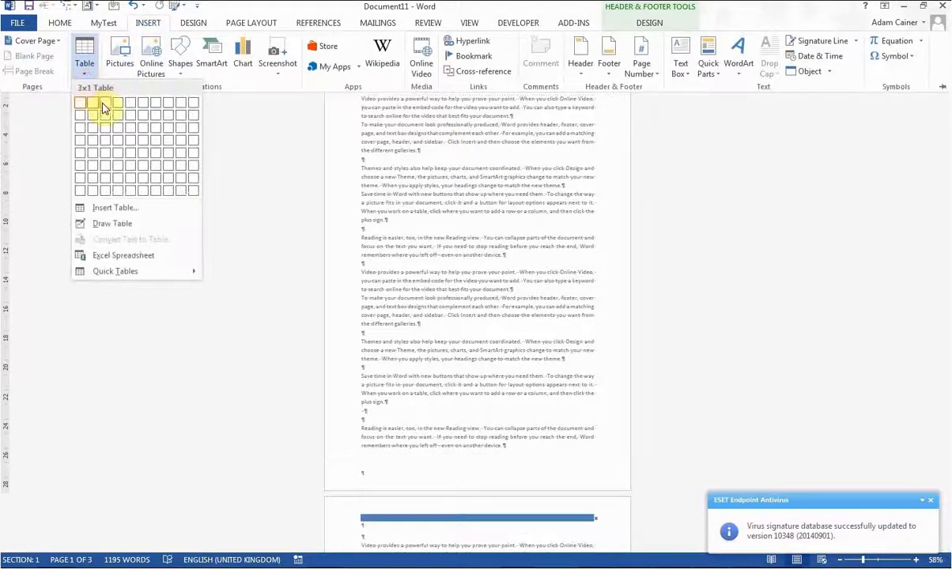
left_click(105, 109)
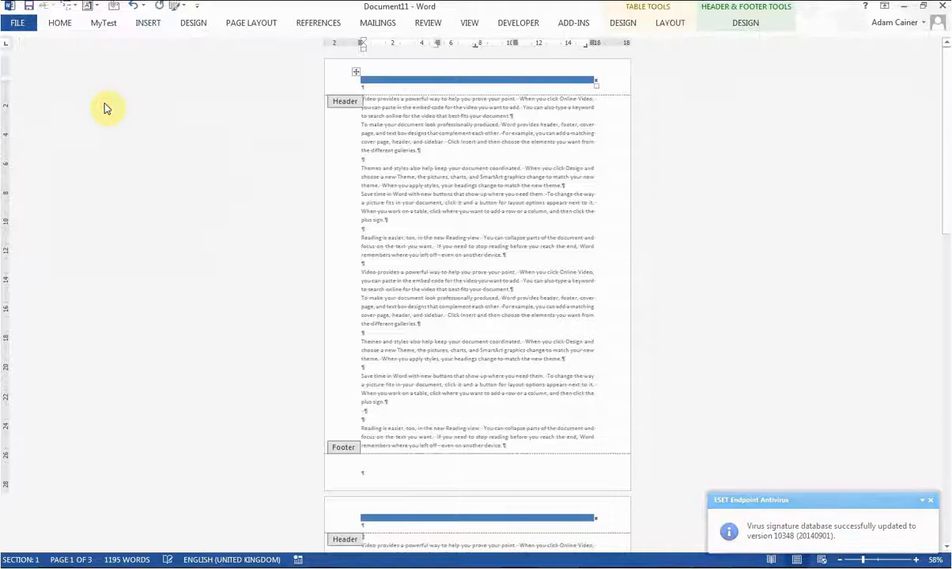
Select the whole header table and apply a plain table style with thin grid borders and no fill
left_click(355, 72)
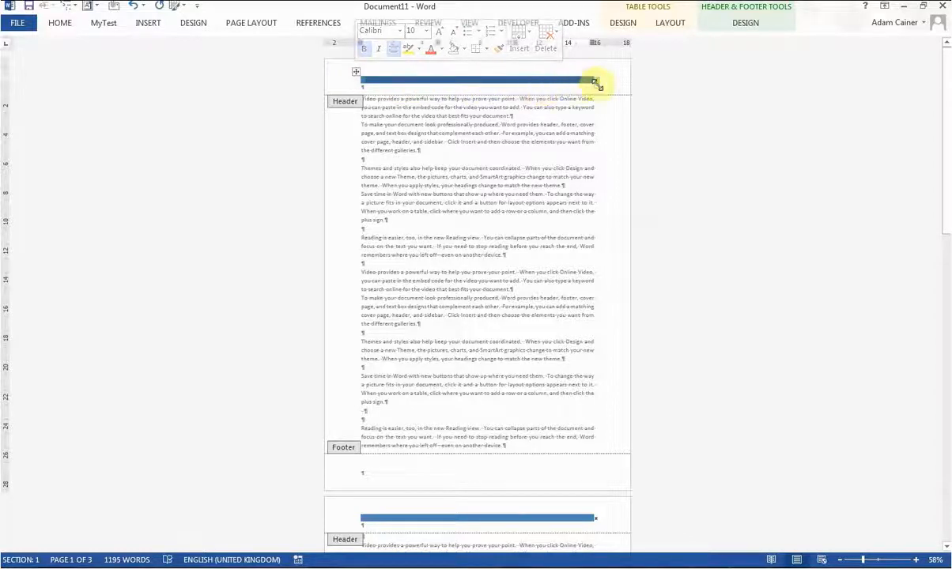
left_click(743, 24)
left_click(623, 23)
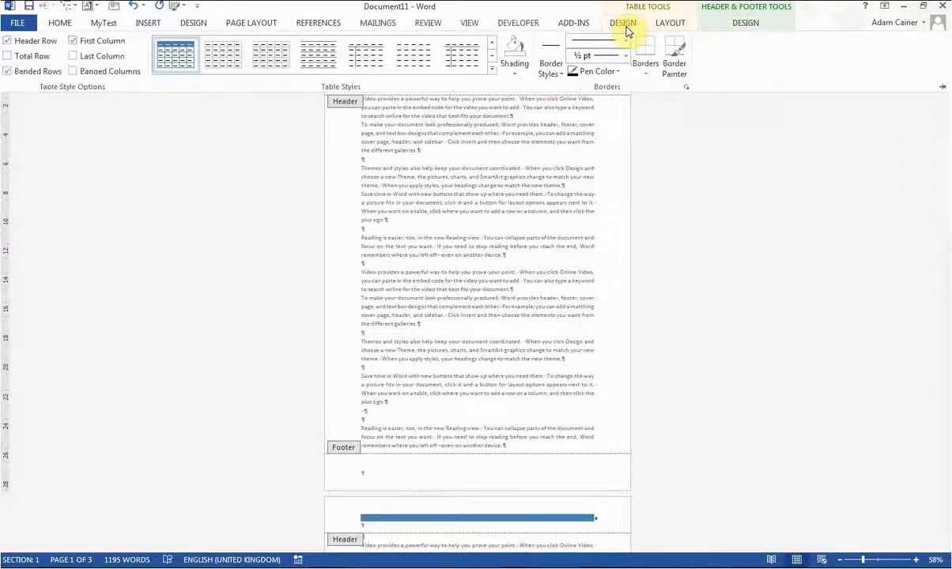
left_click(261, 55)
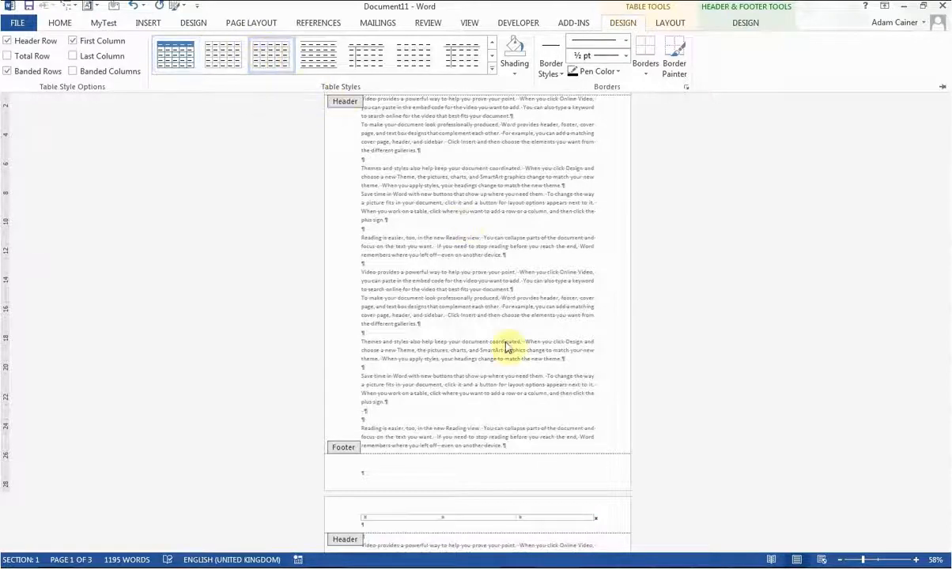
left_click(464, 265)
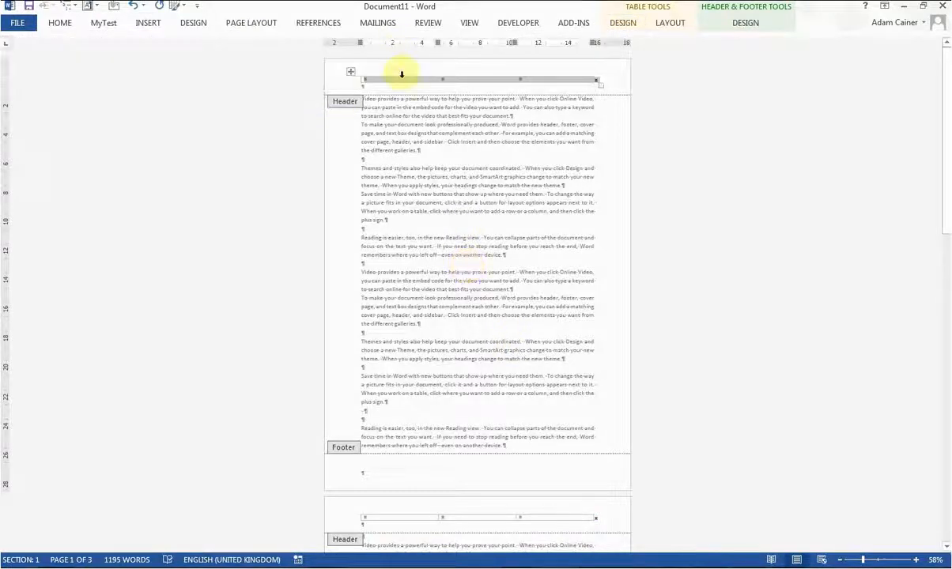
Fill the three header table cells with Left, a centred Middle and a right-aligned Right
left_click(385, 80)
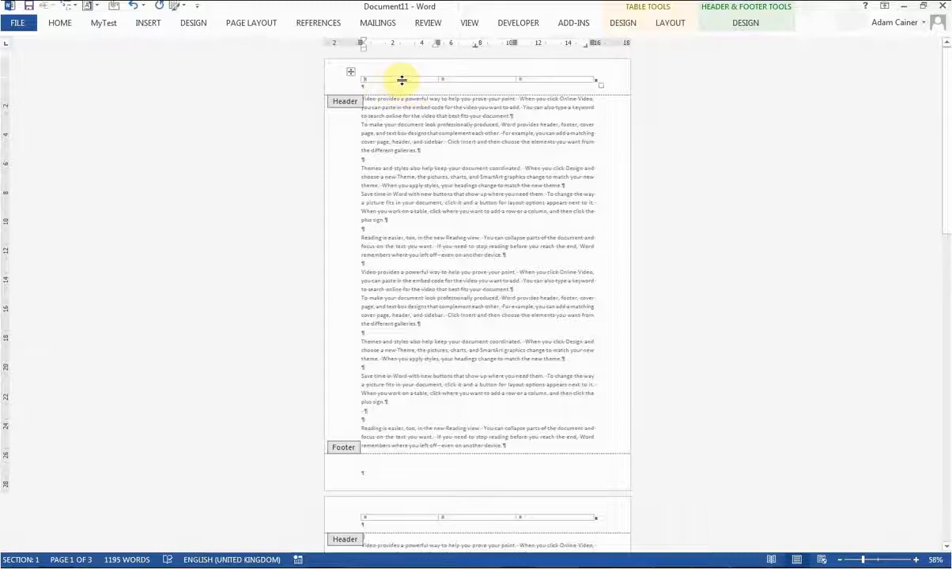
type("Left")
key("Tab")
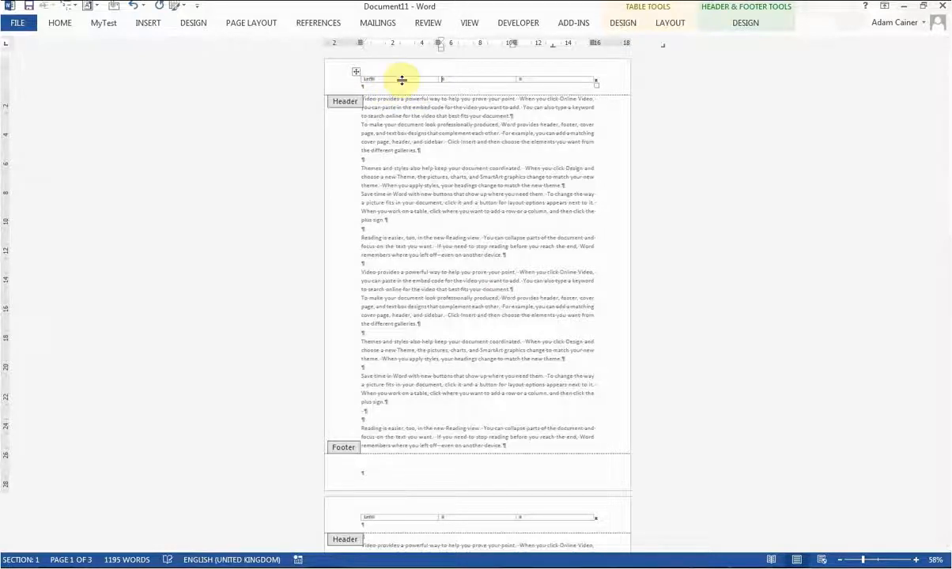
type("Middle")
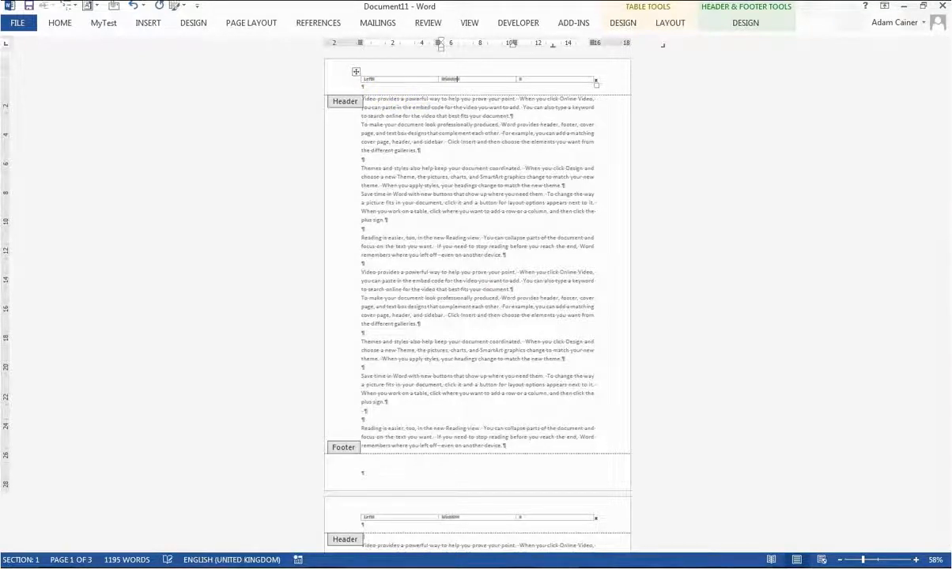
key("ctrl+e")
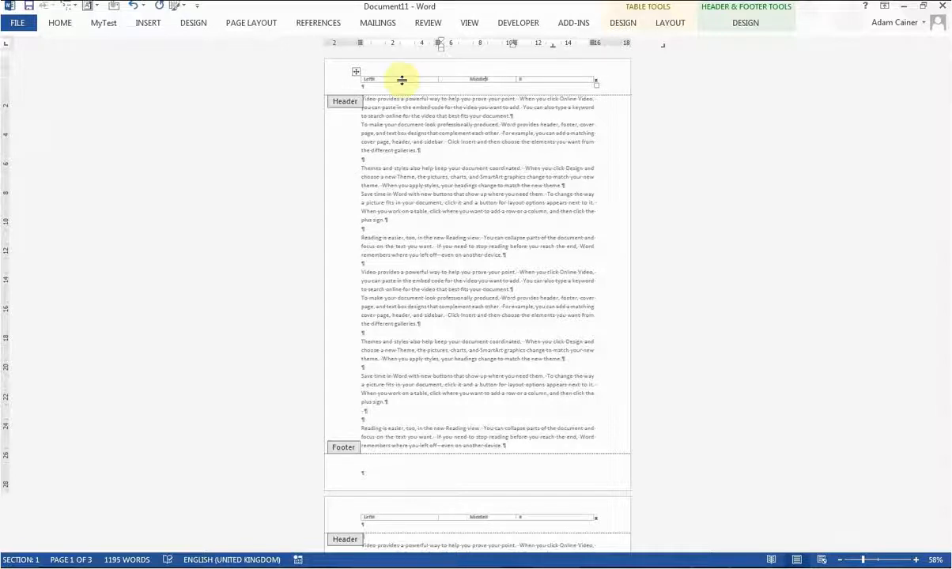
key("Tab")
type("Ri")
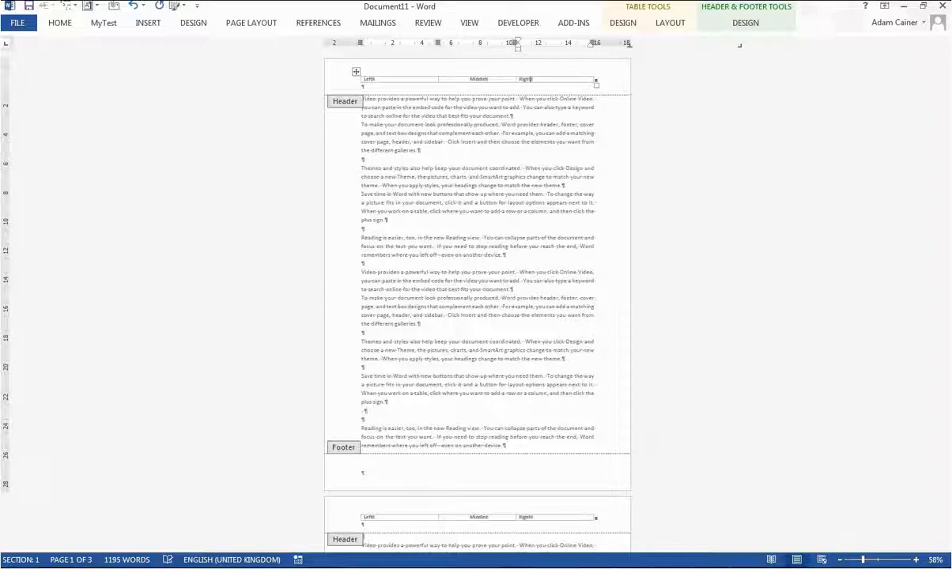
key("ctrl+r")
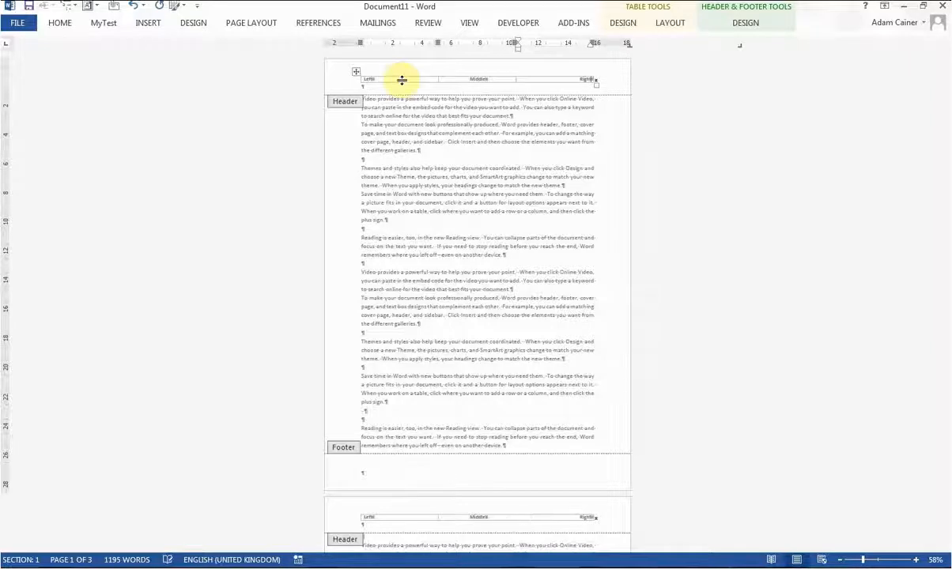
Copy the whole header table and paste it into the page 1 footer
left_click(357, 72)
key("ctrl+c")
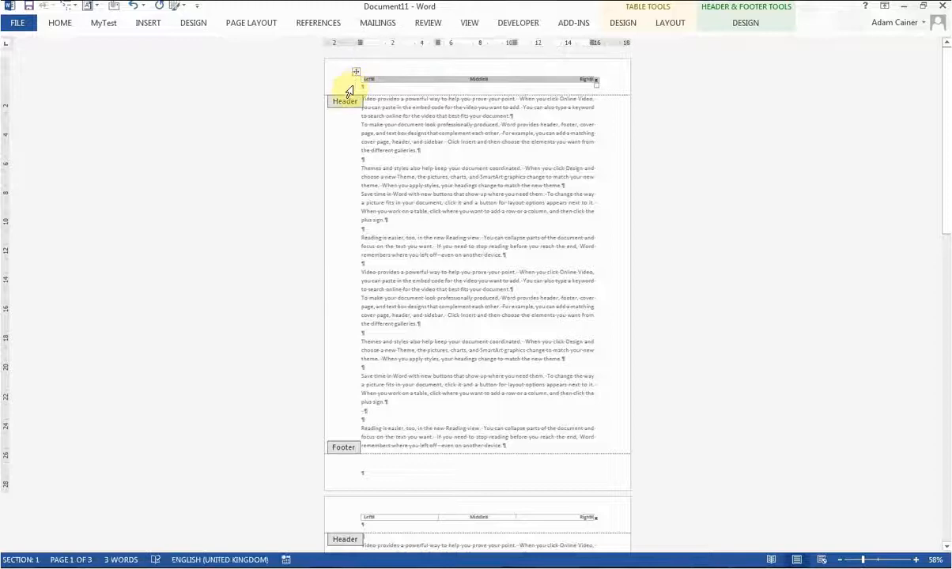
left_click(363, 472)
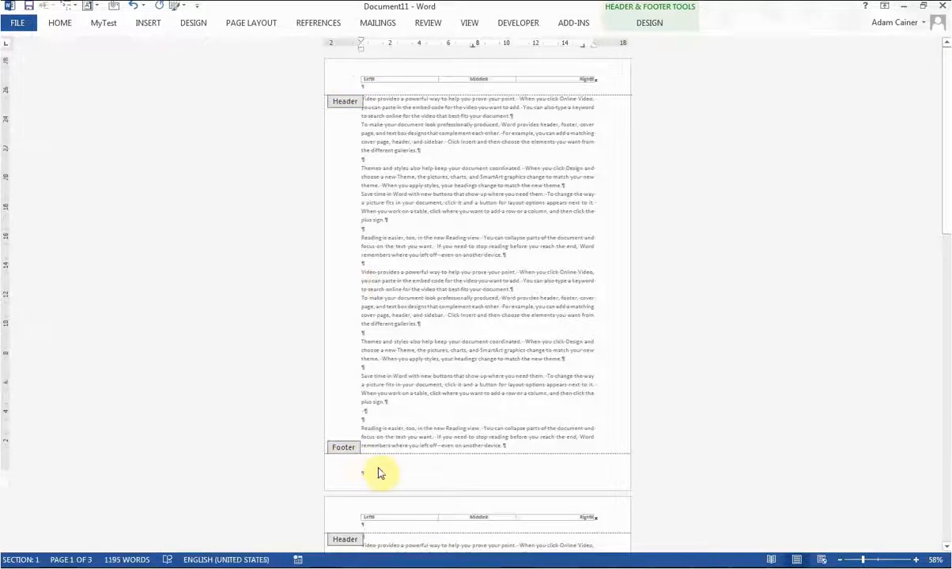
key("ctrl+v")
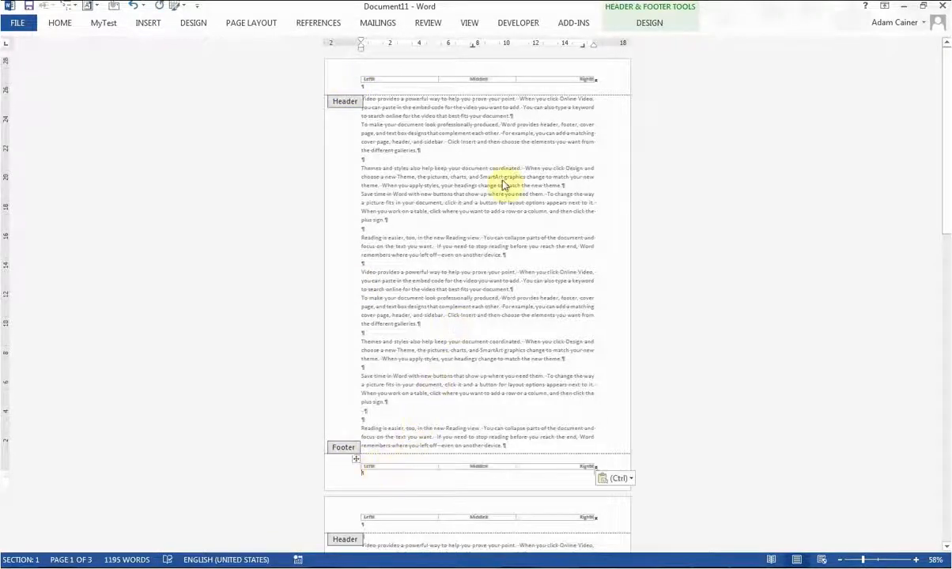
Set the whole page 1 header table to AutoFit Window
left_click(354, 72)
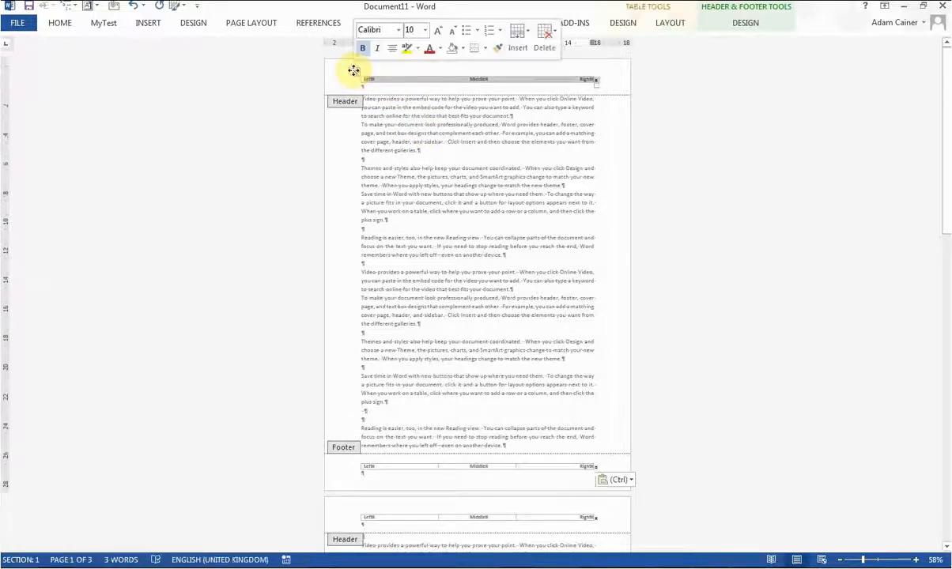
left_click(670, 24)
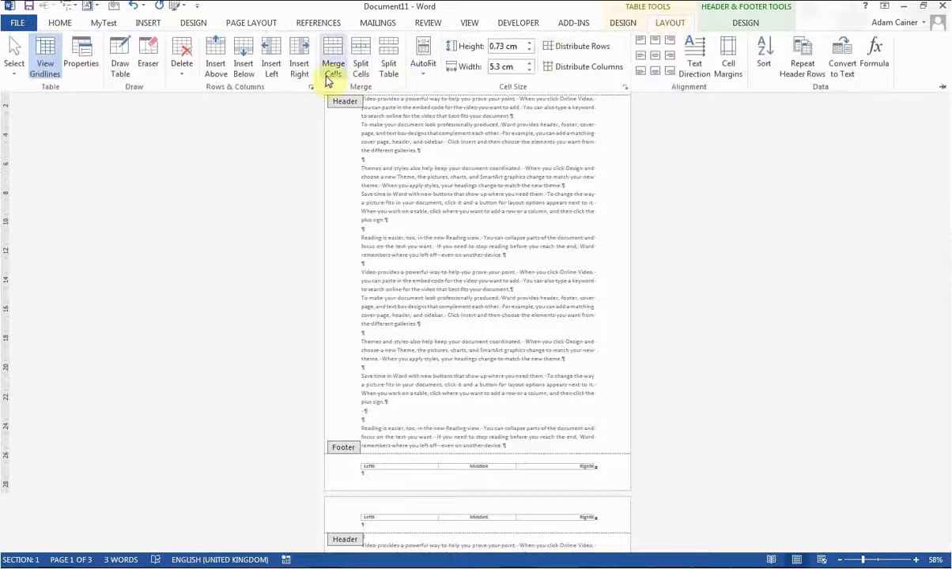
left_click(424, 68)
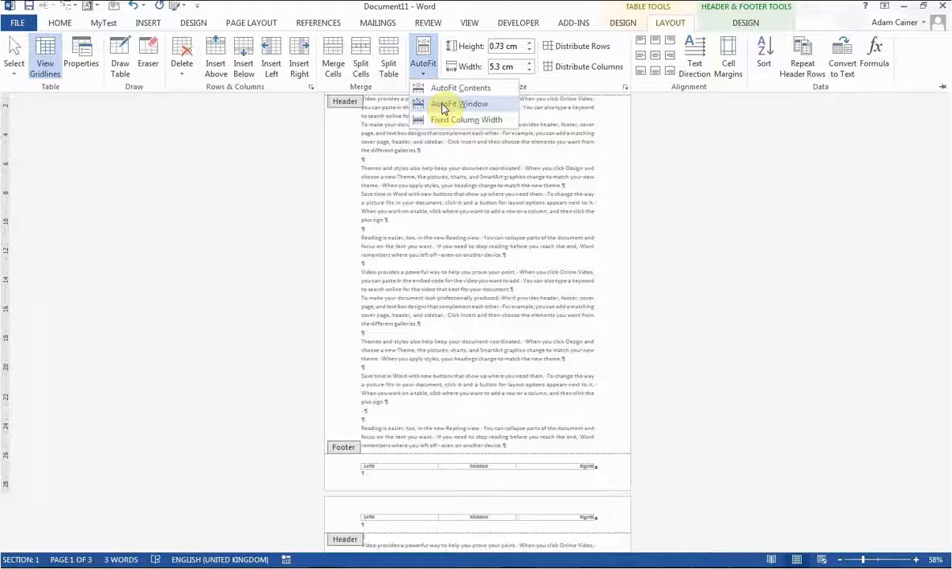
left_click(443, 105)
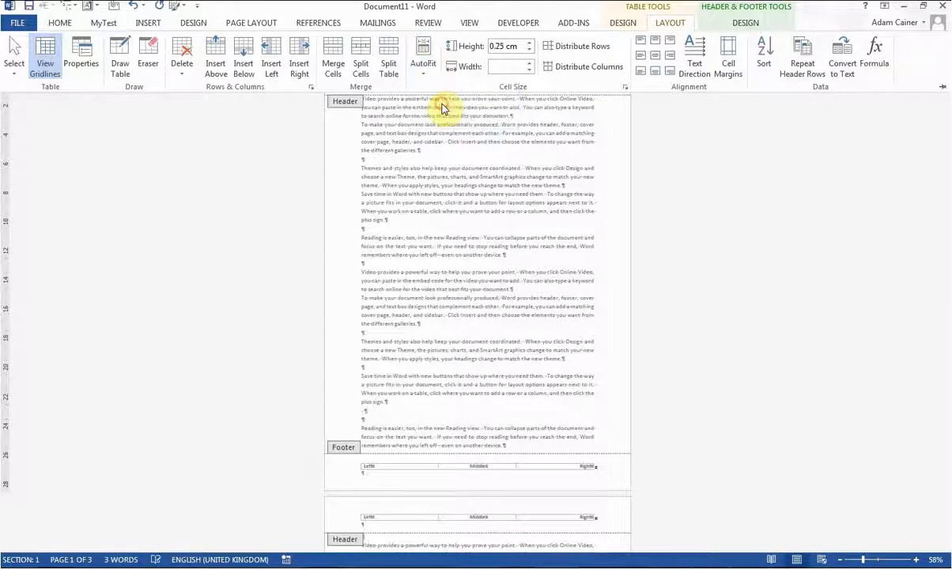
Set the whole page 1 footer table to AutoFit Window and return to editing the body text
left_click(366, 469)
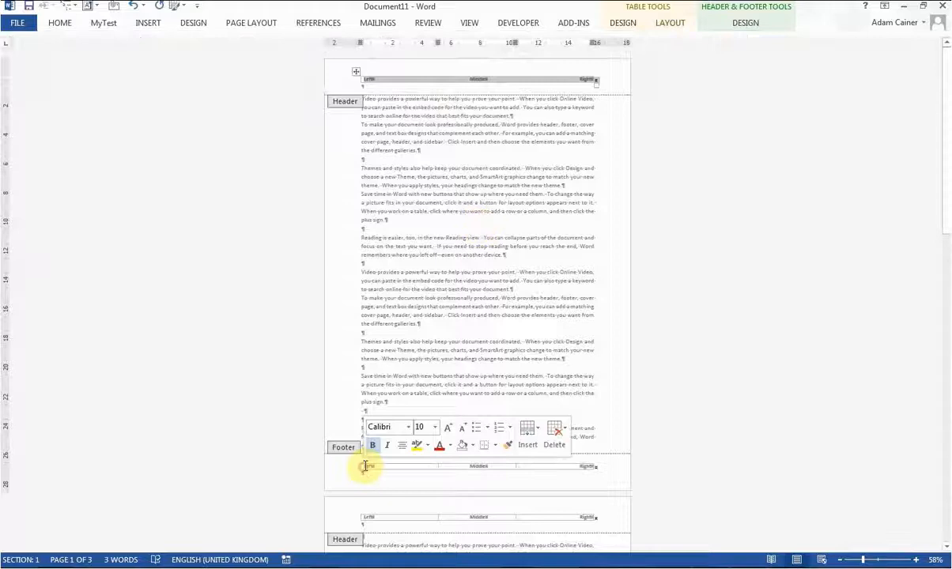
left_click(355, 462)
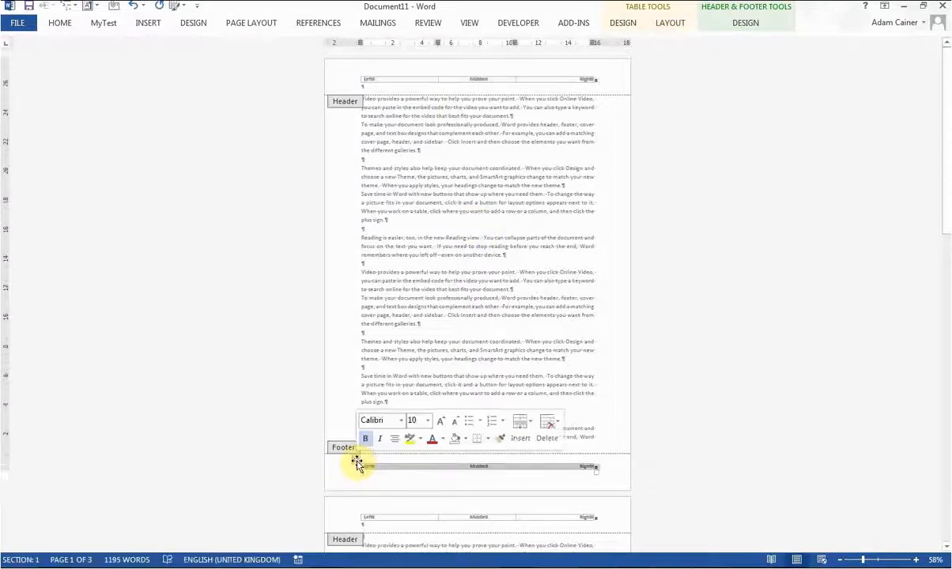
left_click(623, 23)
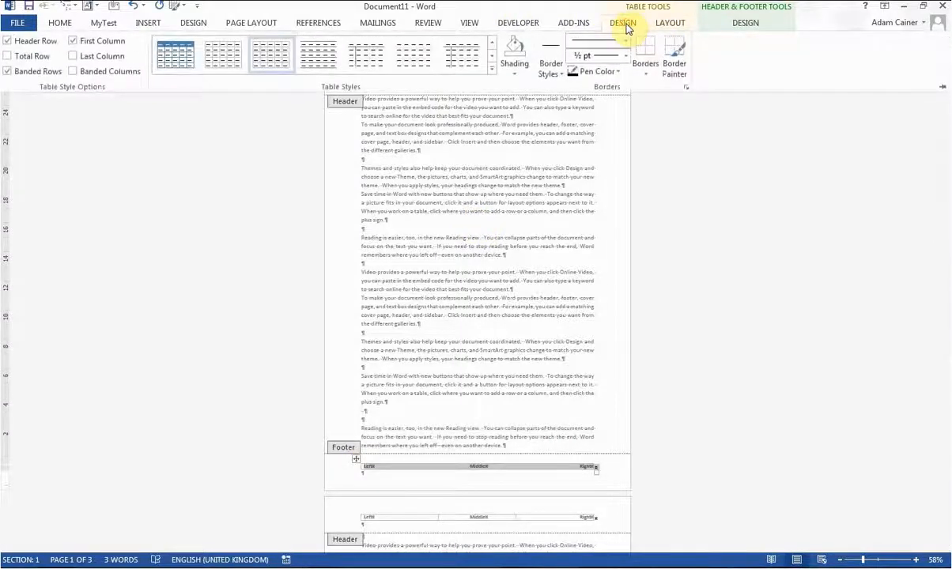
left_click(665, 24)
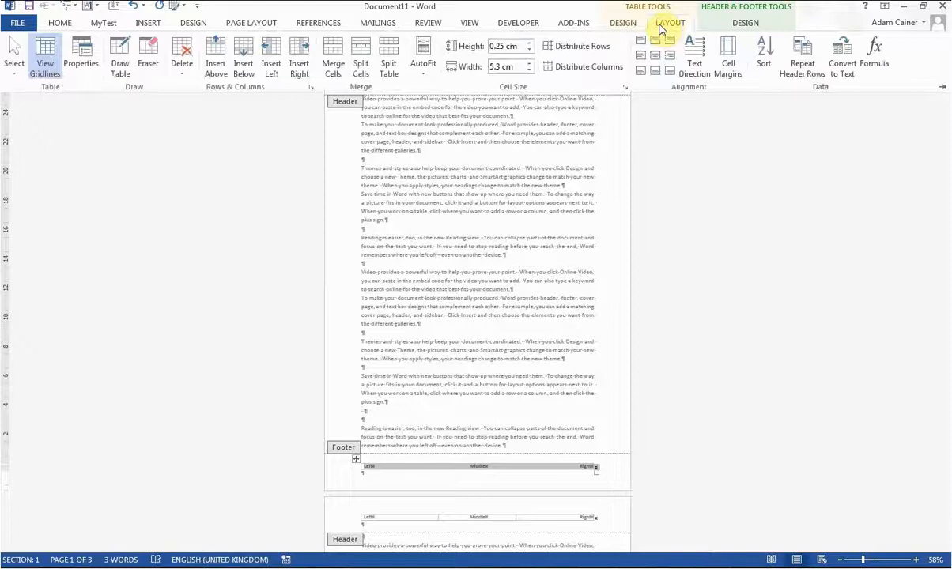
left_click(424, 69)
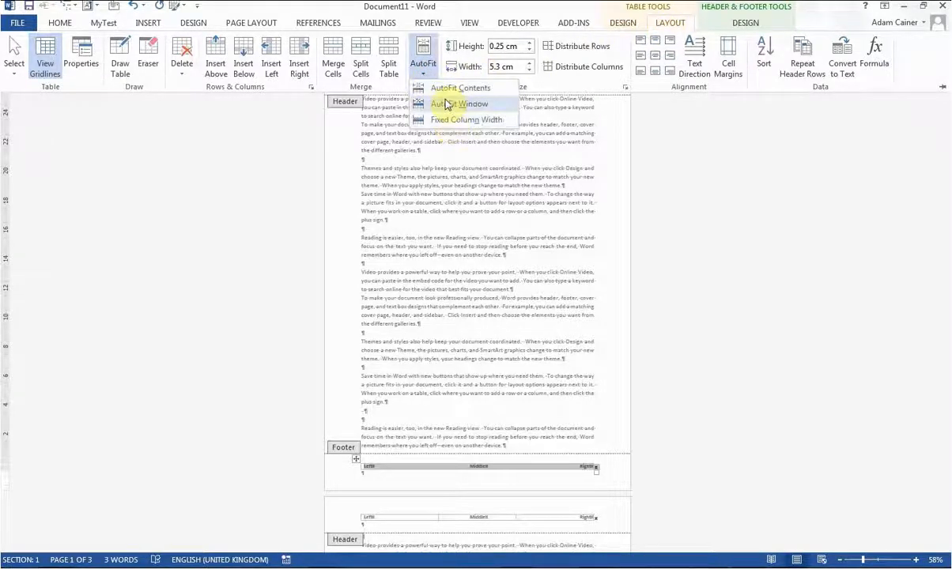
left_click(446, 103)
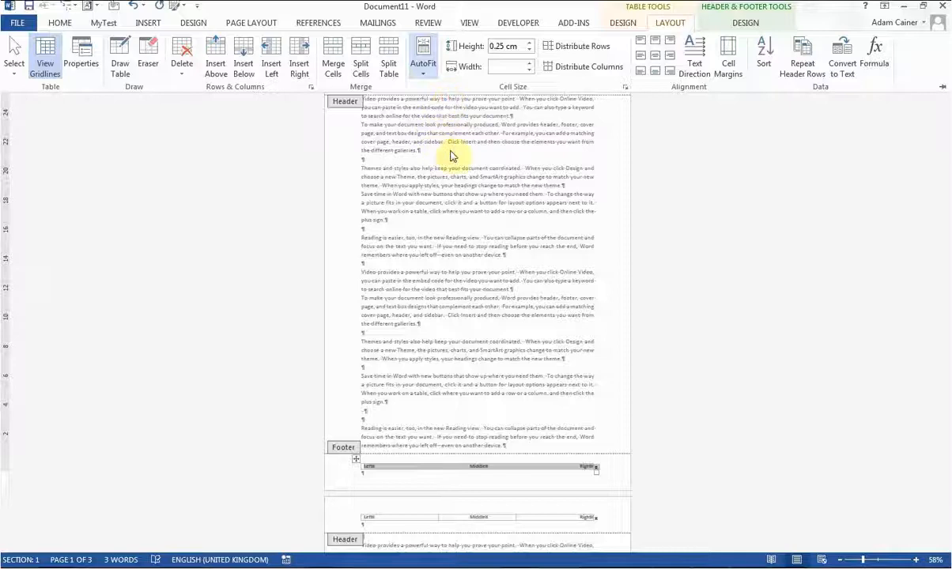
left_click(438, 172)
double_click(430, 176)
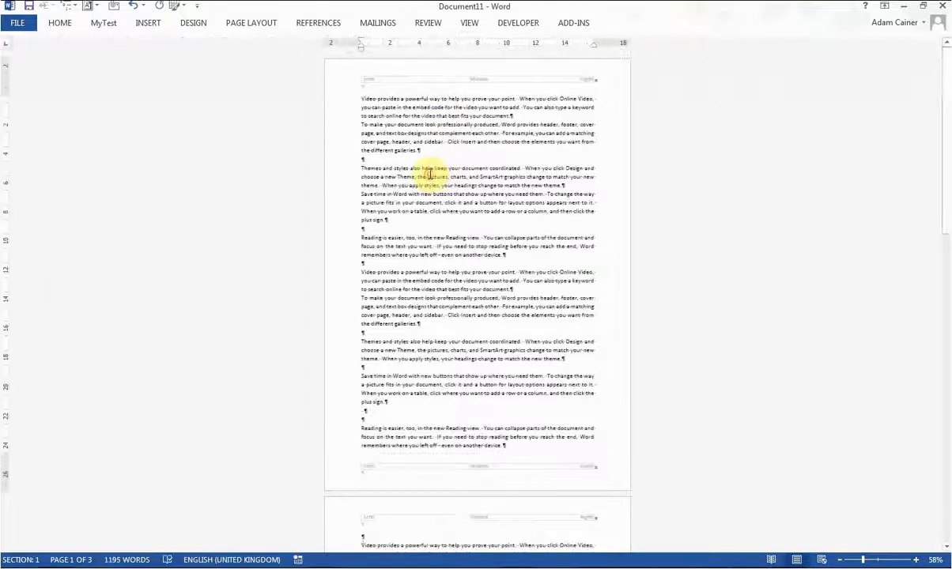
Insert a Next Page section break before the last paragraph on page 1 and delete the two empty paragraphs starting page 2
left_click(237, 24)
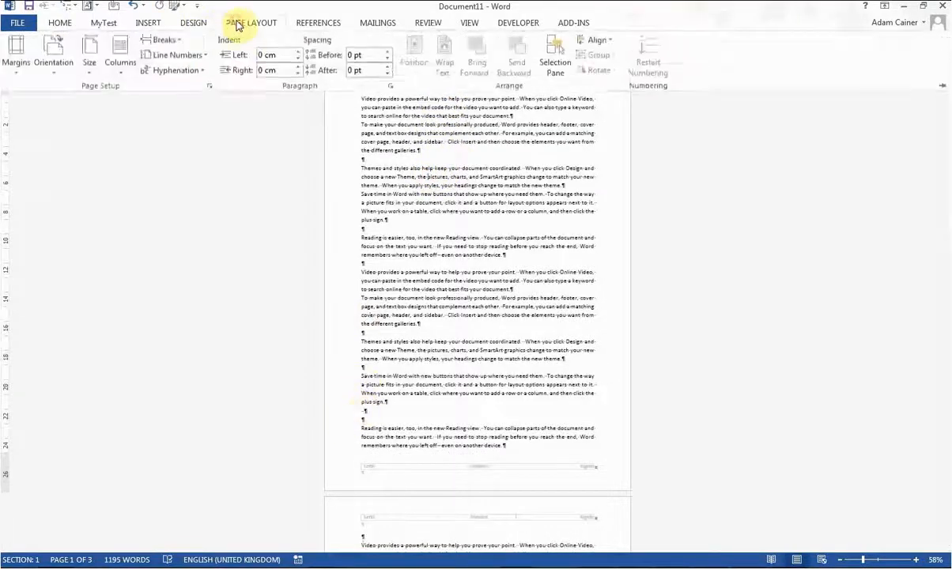
left_click(179, 43)
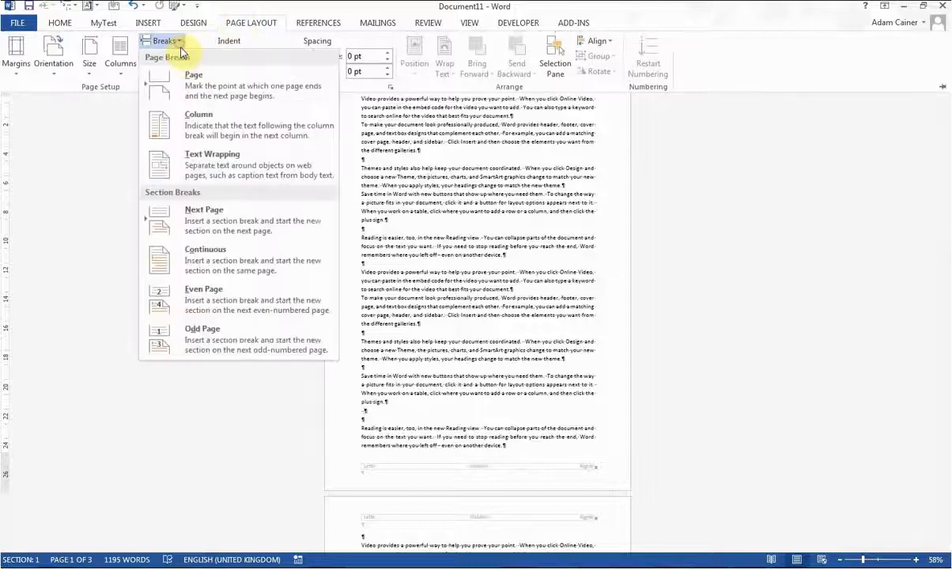
left_click(223, 230)
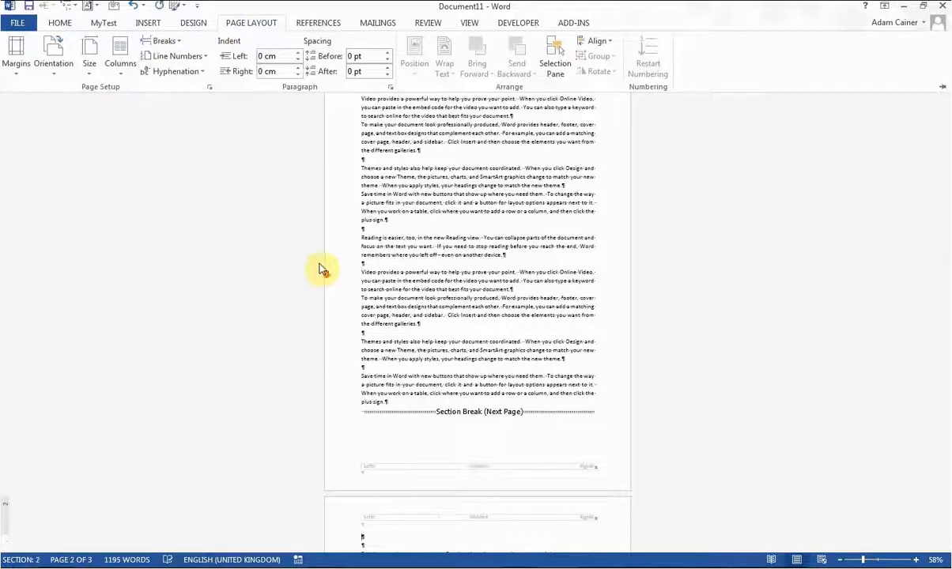
left_click(376, 538)
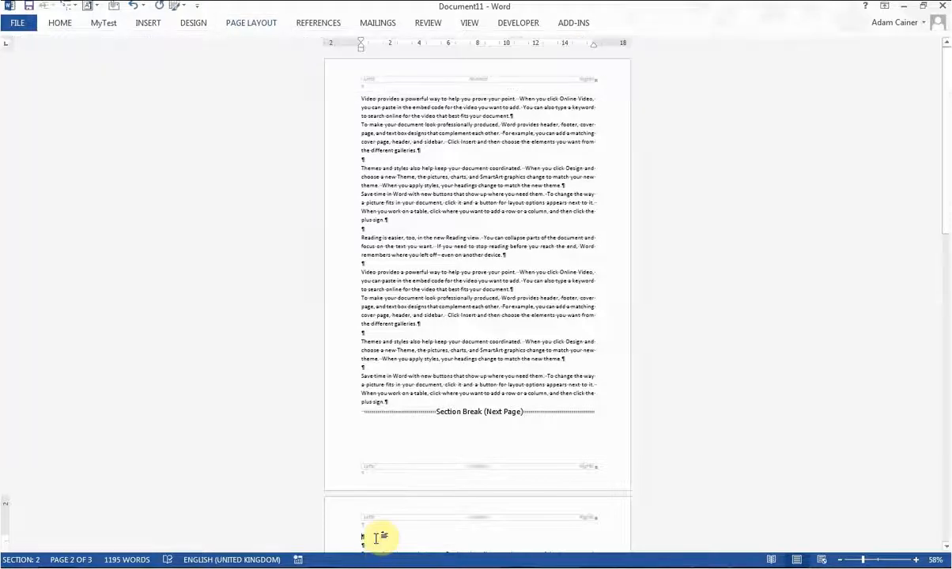
key("Delete")
key("Delete")
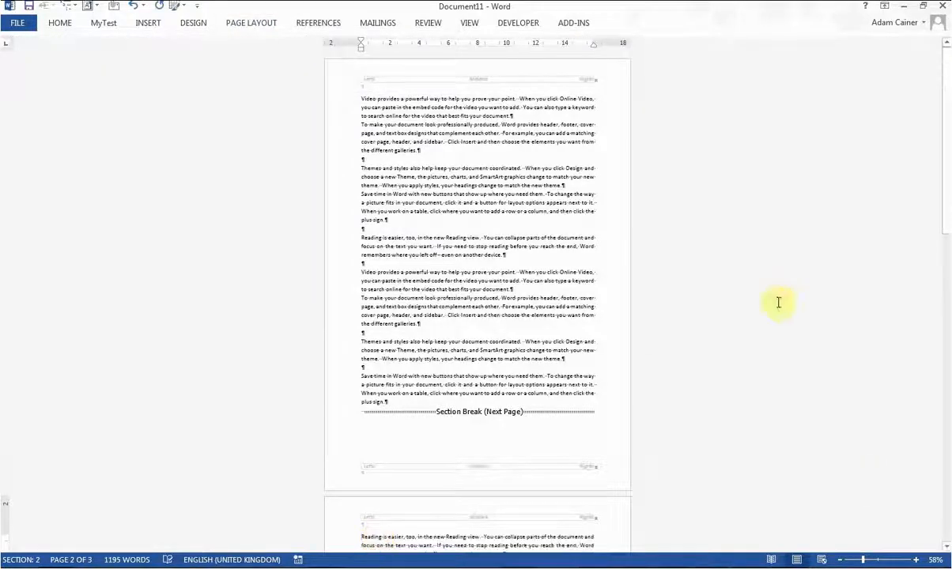
Change the page orientation of section 2 to landscape
scroll(546, 436, "down", 3)
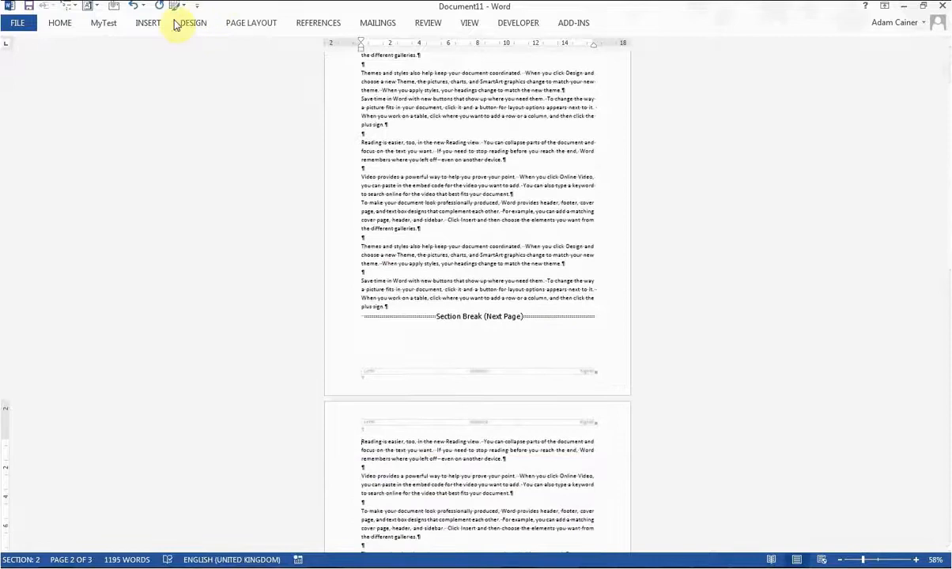
left_click(239, 23)
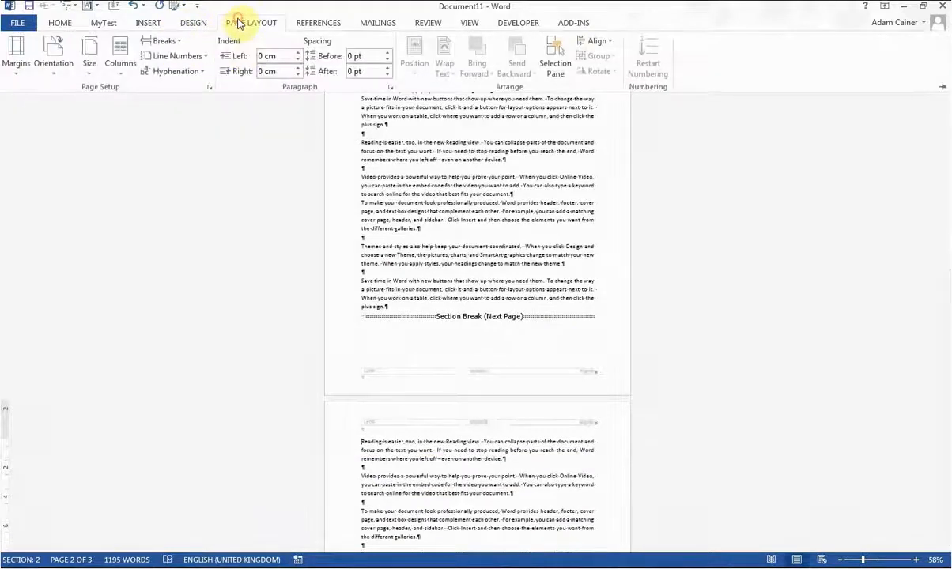
left_click(53, 54)
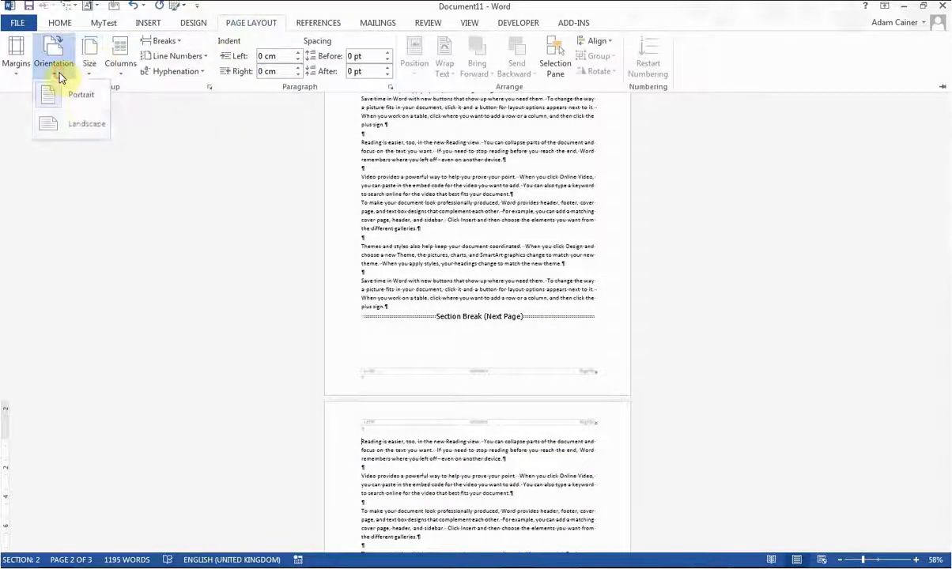
left_click(87, 124)
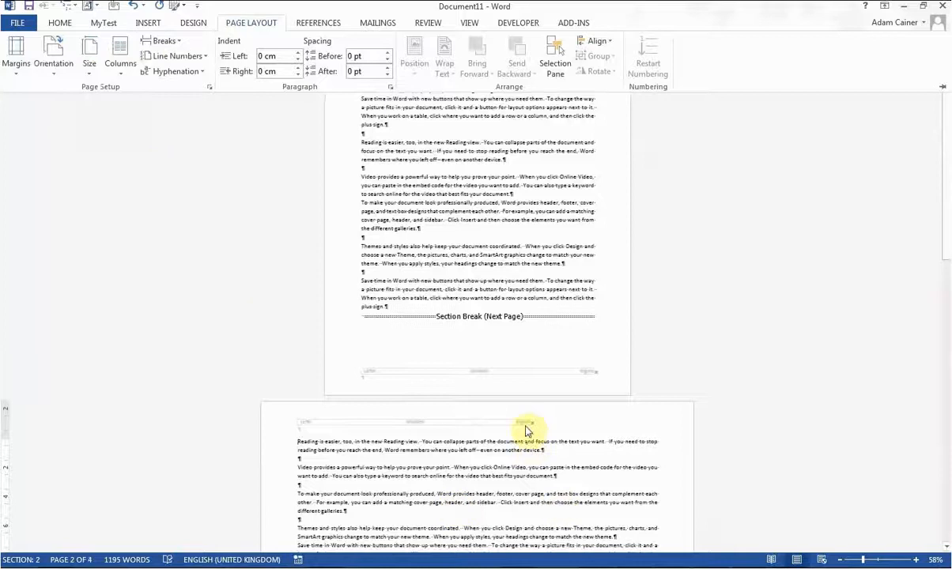
Open the section 2 header for editing and turn off its Link to Previous option
left_click(356, 426)
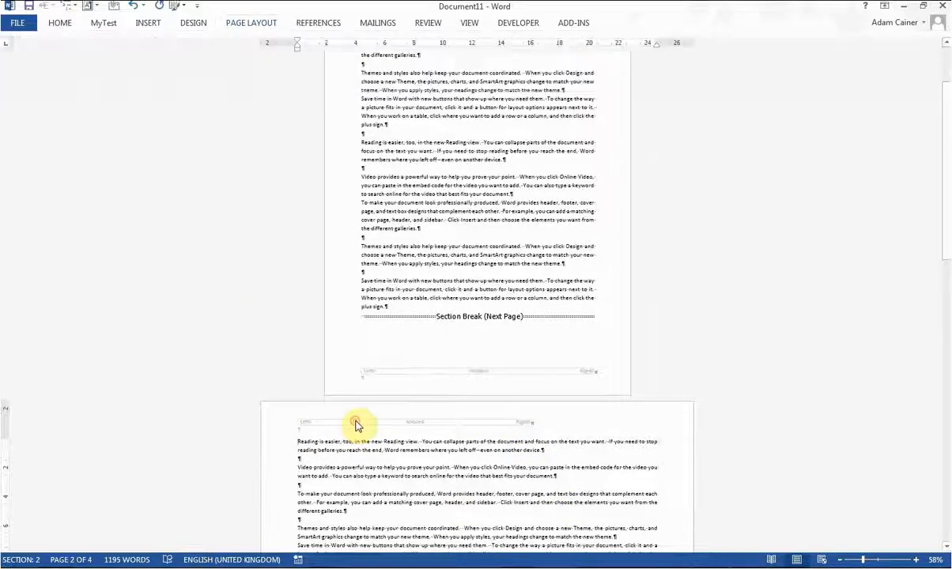
double_click(356, 426)
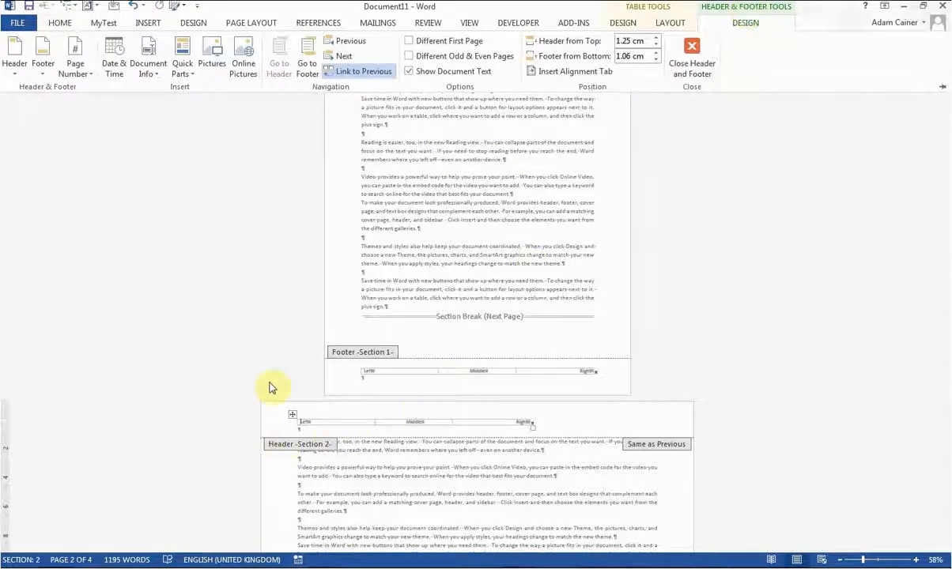
left_click(349, 74)
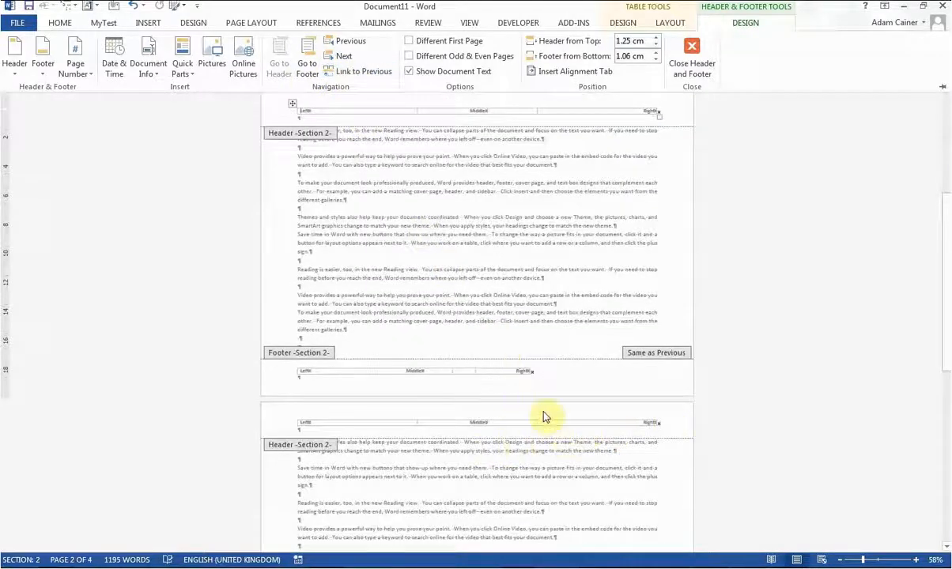
Turn off Link to Previous for the section 2 footer
scroll(532, 420, "down", 1)
scroll(506, 431, "down", 4)
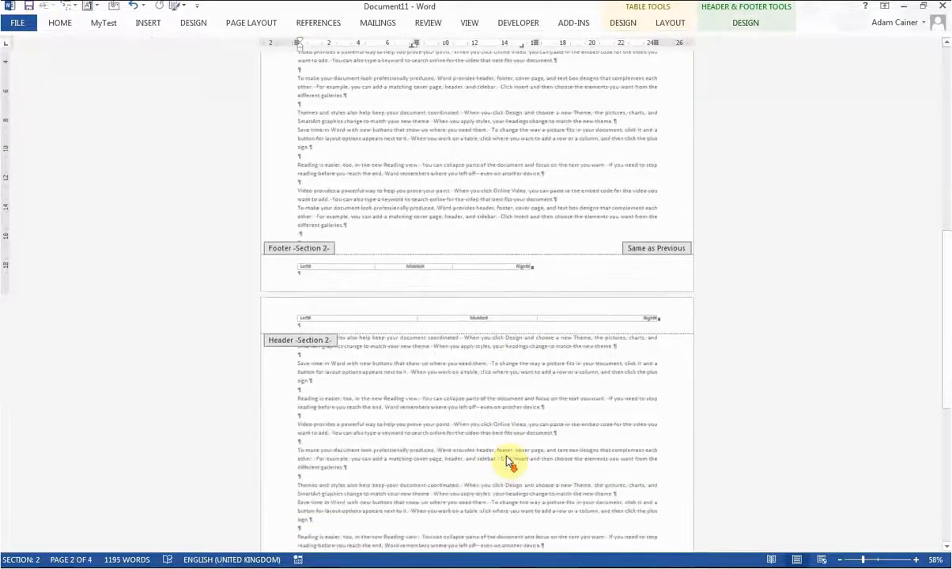
left_click(487, 529)
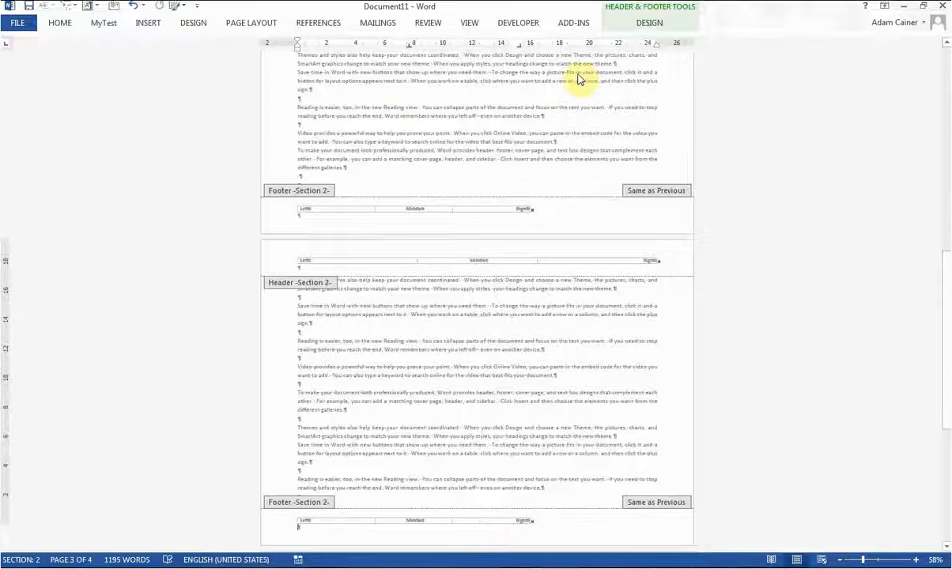
left_click(652, 24)
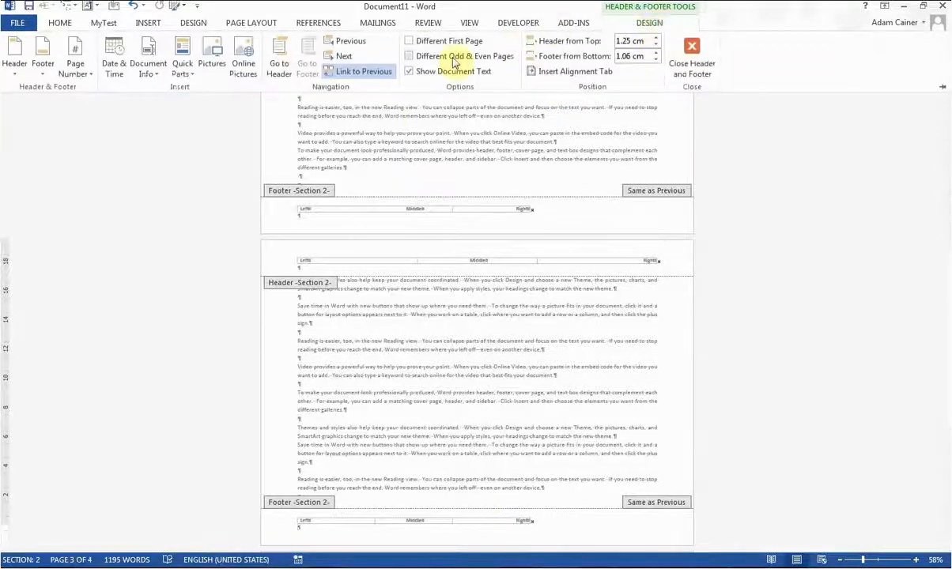
left_click(356, 73)
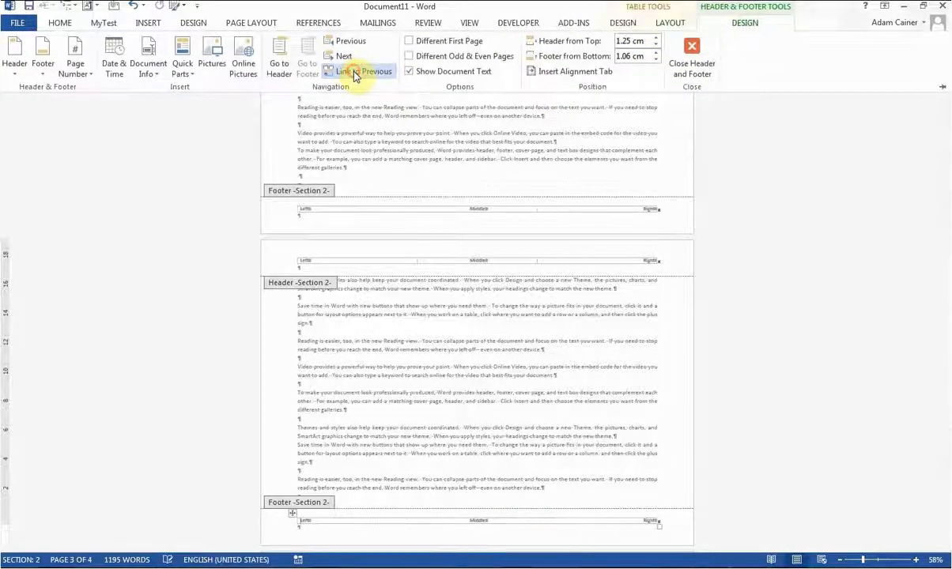
left_click(474, 348)
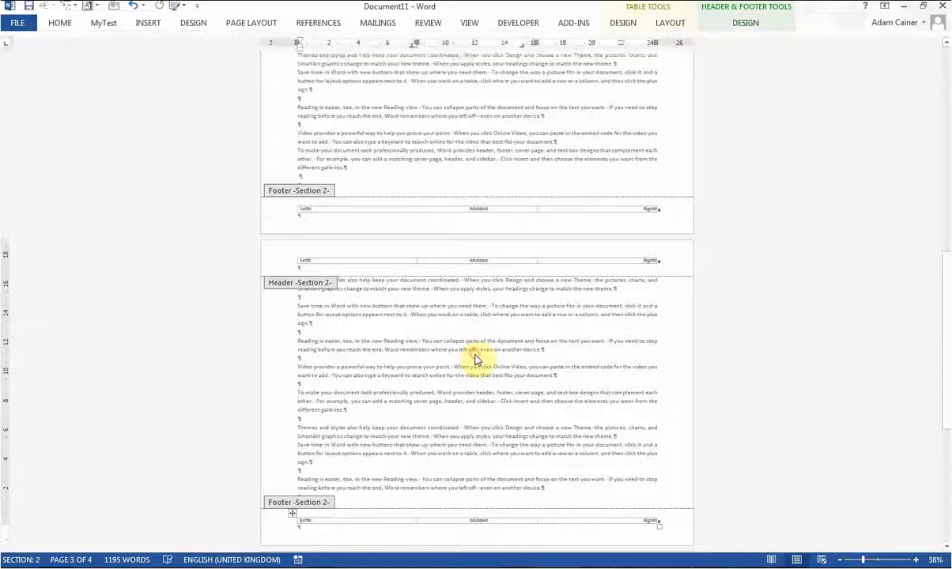
Return to the body text and insert a Next Page section break at the empty paragraph before the second "Themes and styles" paragraph on page 3
scroll(482, 348, "down", 2)
scroll(485, 338, "down", 5)
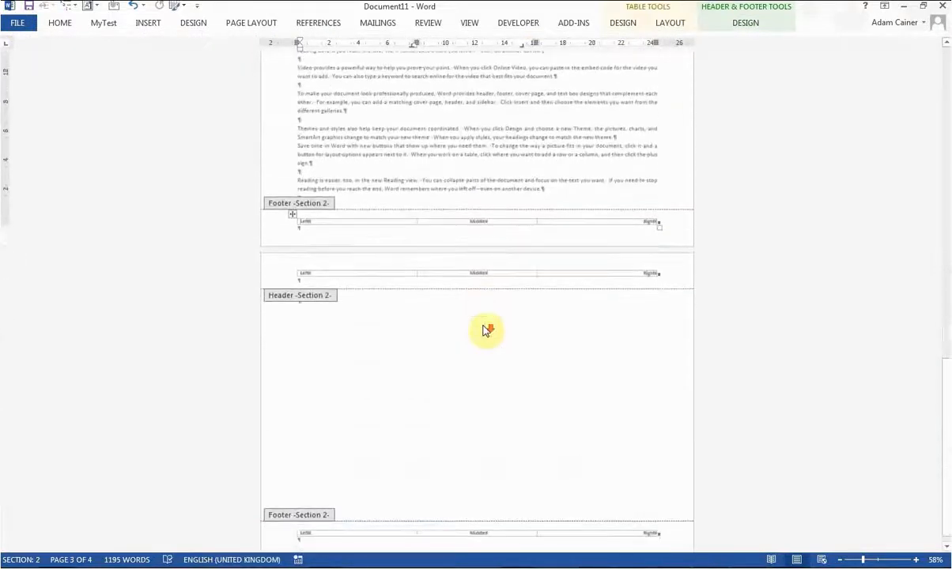
scroll(483, 323, "up", 1)
scroll(487, 325, "up", 1)
scroll(483, 330, "down", 4)
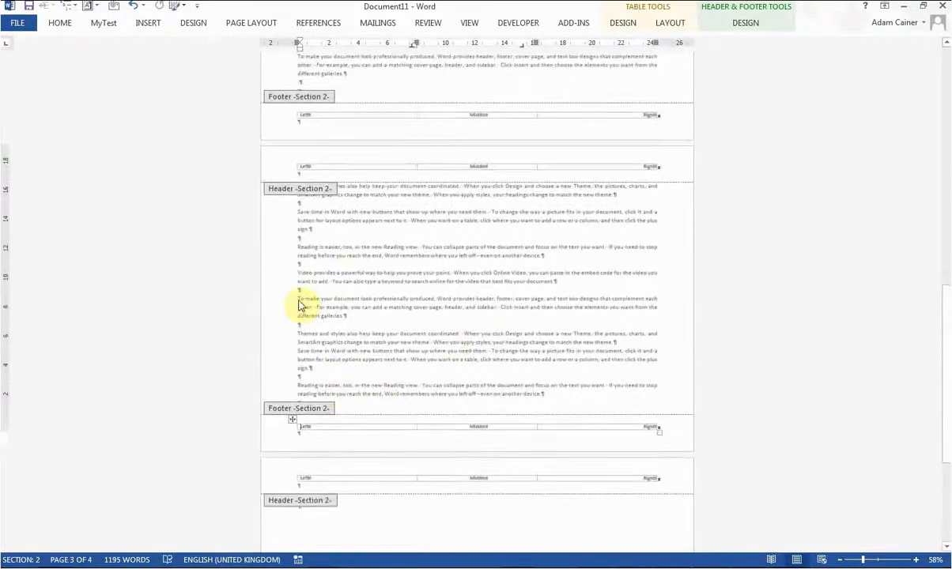
double_click(312, 326)
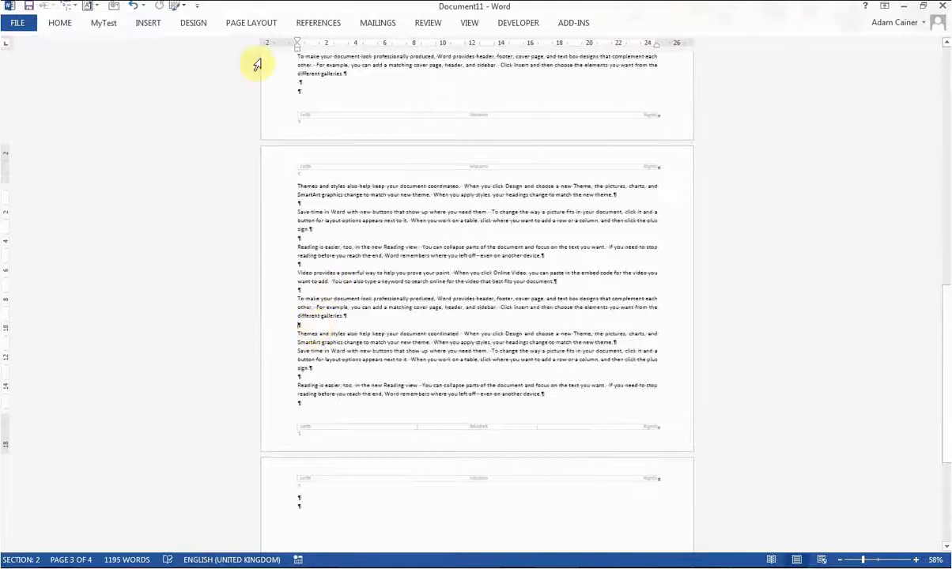
left_click(249, 24)
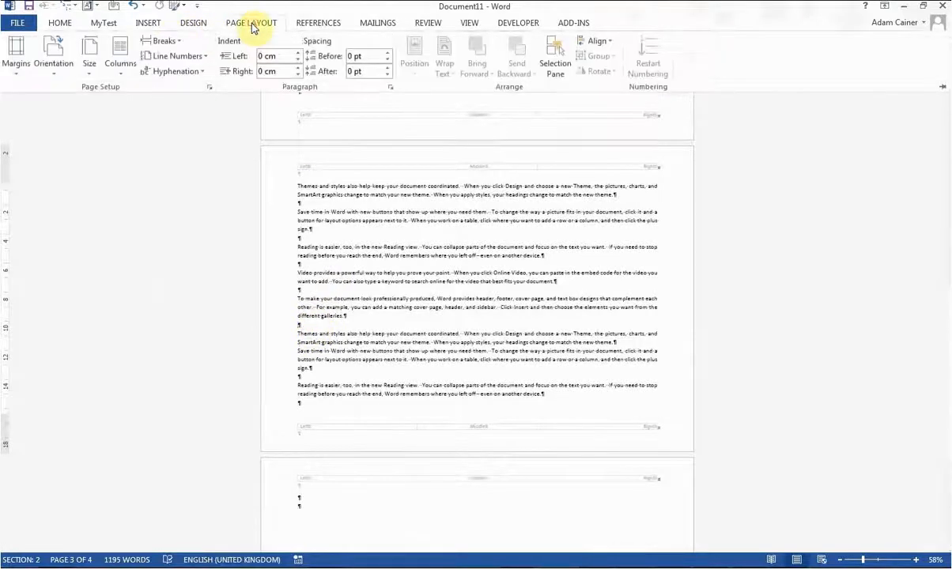
left_click(174, 40)
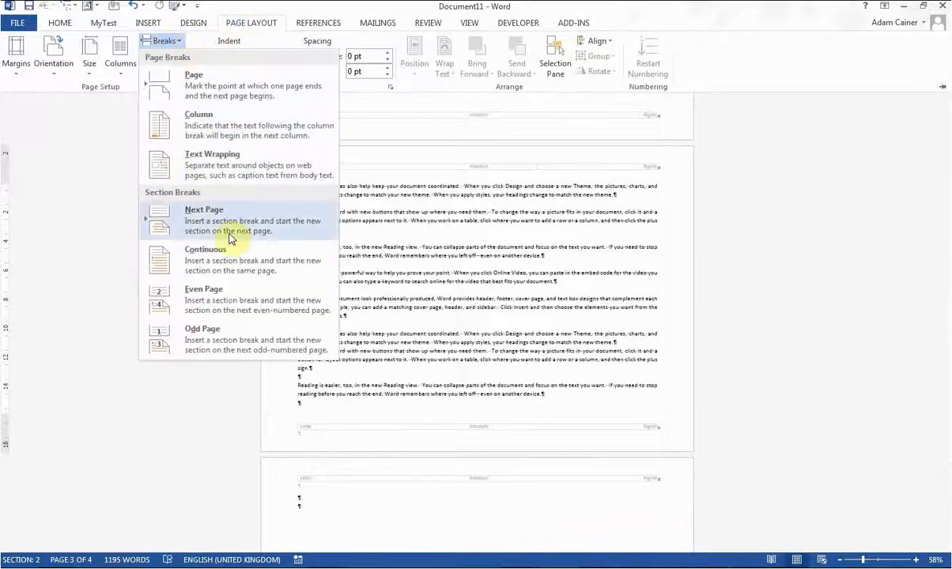
left_click(216, 227)
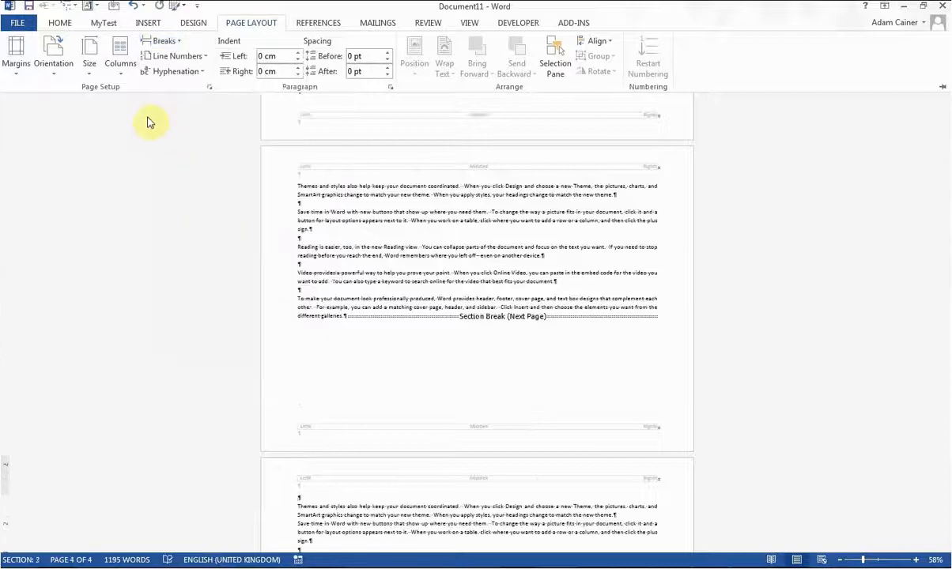
Change the page orientation of section 3 to portrait
left_click(252, 22)
left_click(234, 27)
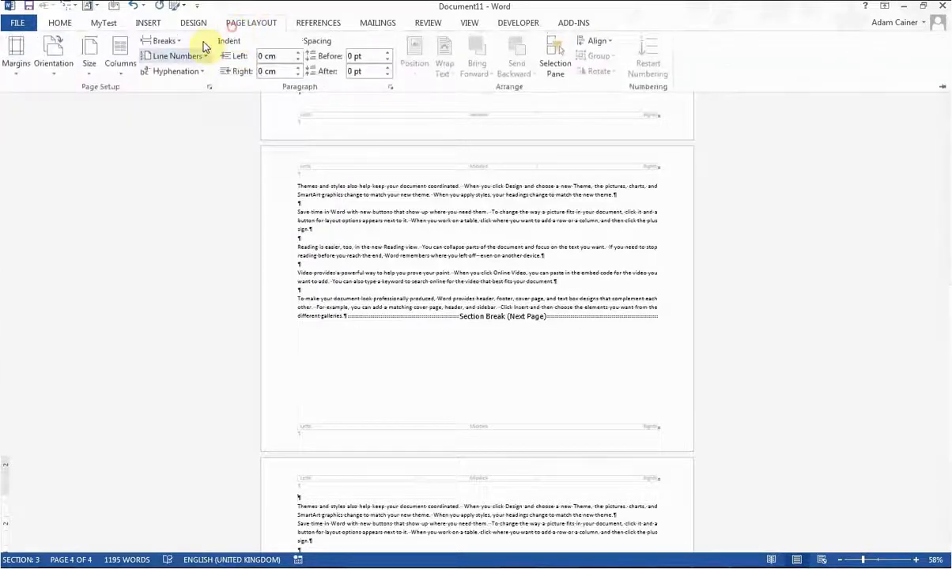
left_click(55, 70)
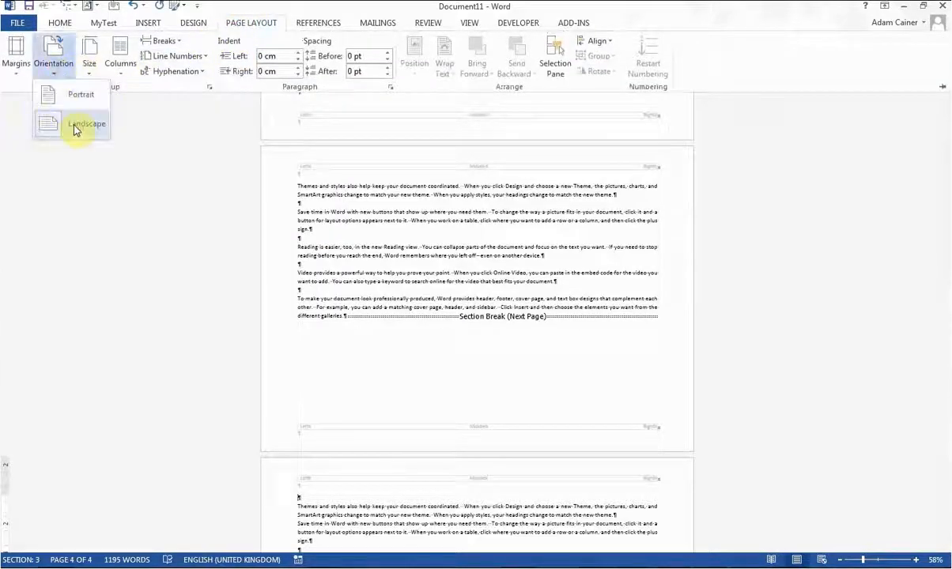
left_click(76, 103)
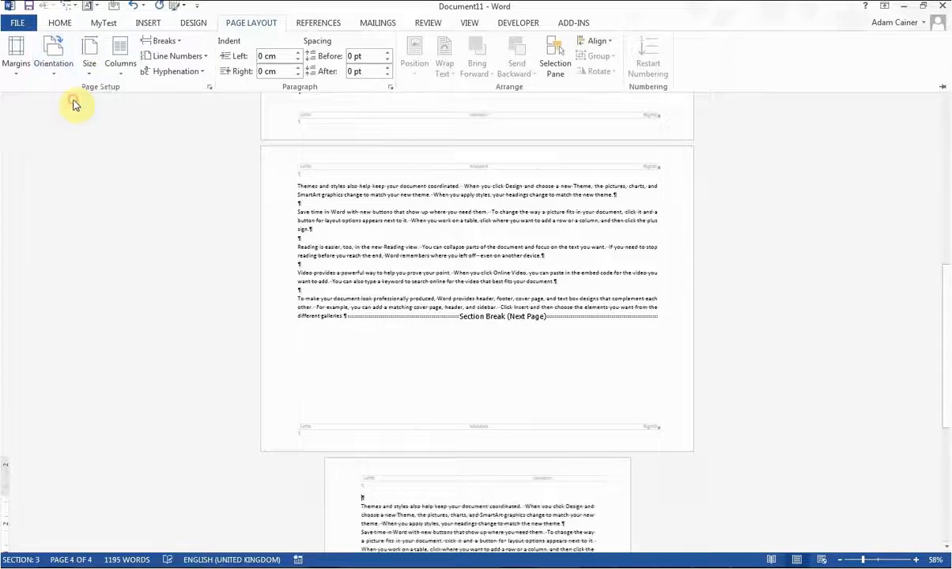
left_click(491, 485)
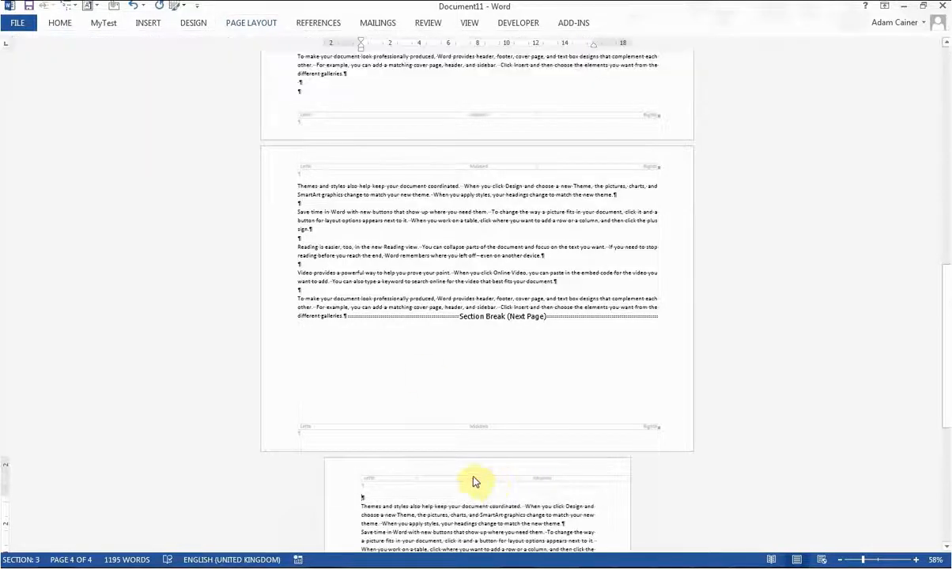
Open the section 3 header for editing and turn off its Link to Previous option
double_click(474, 478)
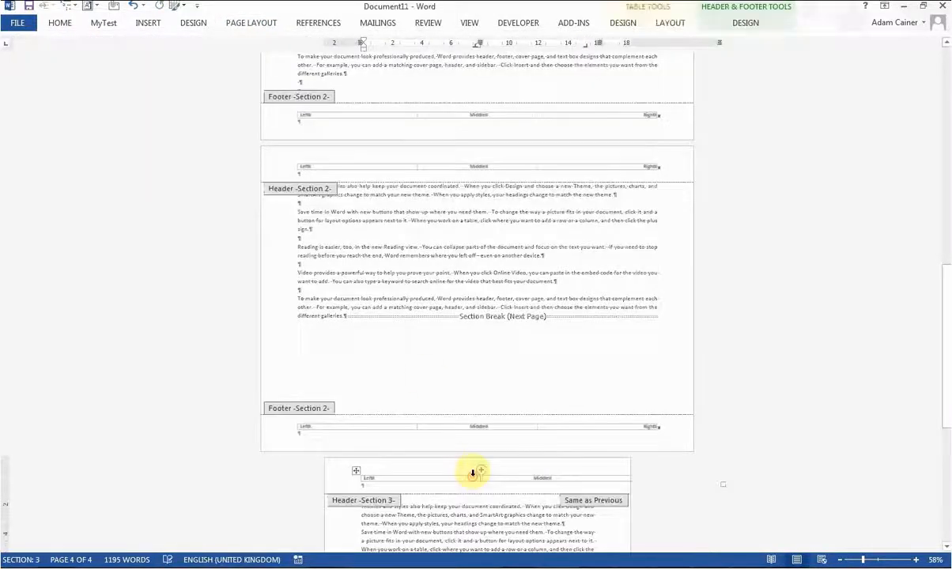
left_click(747, 24)
left_click(353, 72)
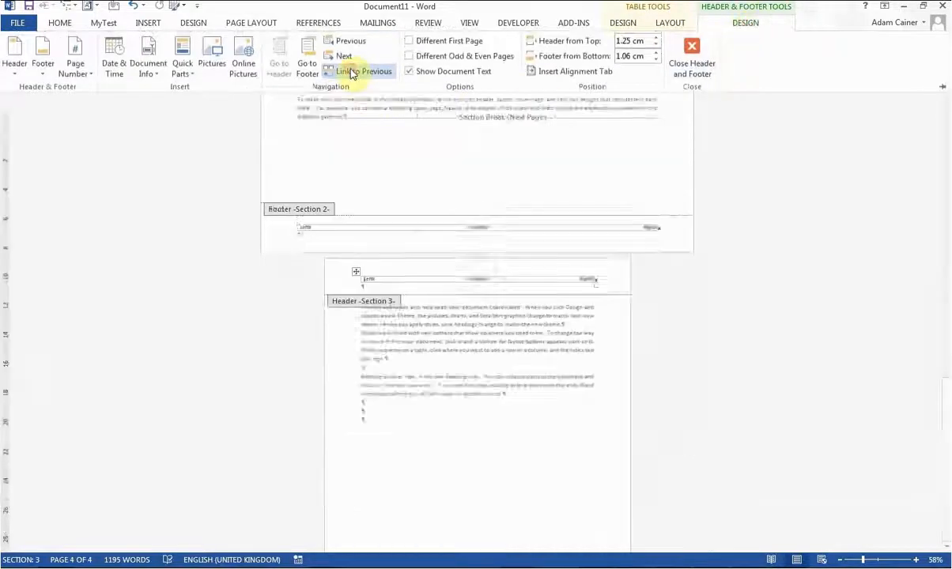
Turn off Link to Previous for the section 3 footer
left_click(465, 526)
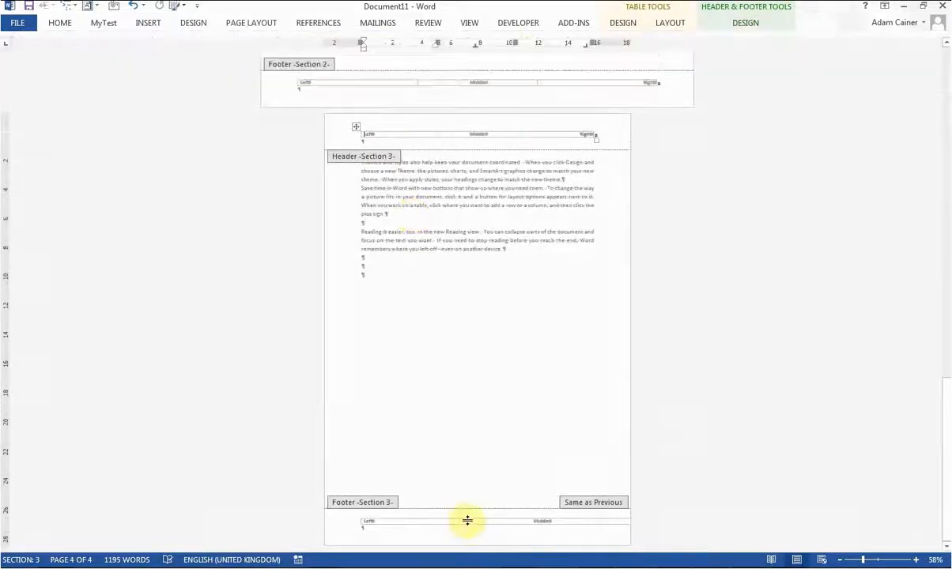
left_click(743, 24)
left_click(353, 73)
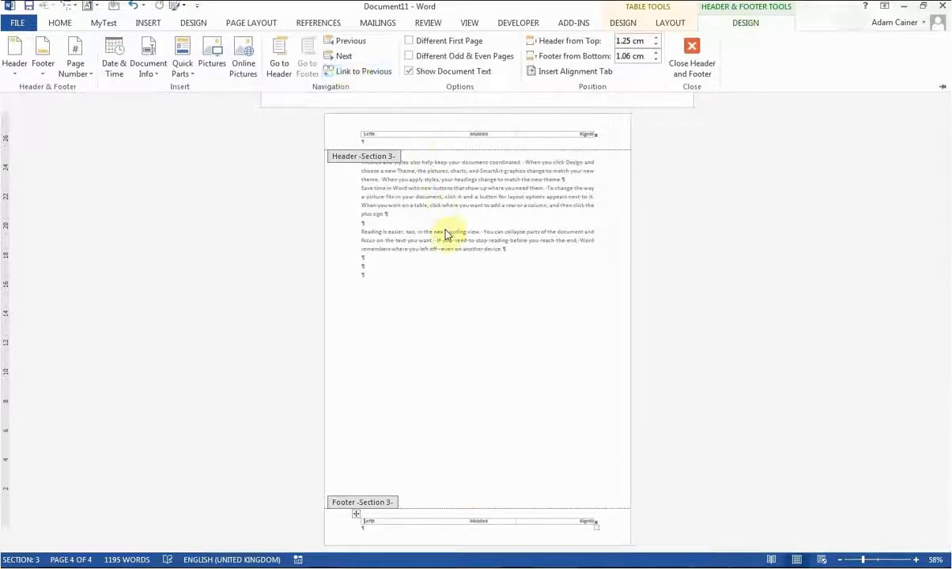
left_click(455, 295)
Set the font size of the empty paragraph below the section 1 footer table to 1, undo the change and redo it
scroll(456, 295, "up", 8)
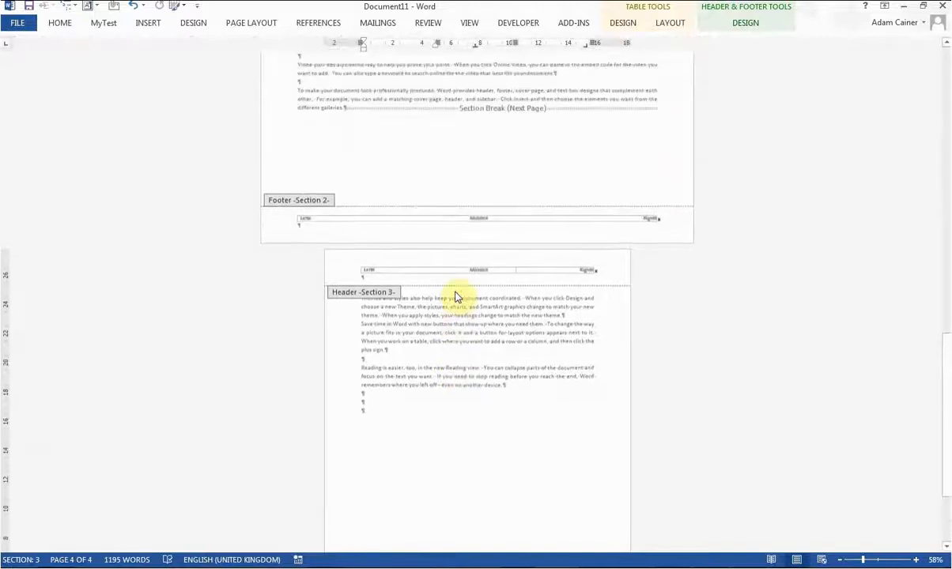
scroll(456, 295, "up", 10)
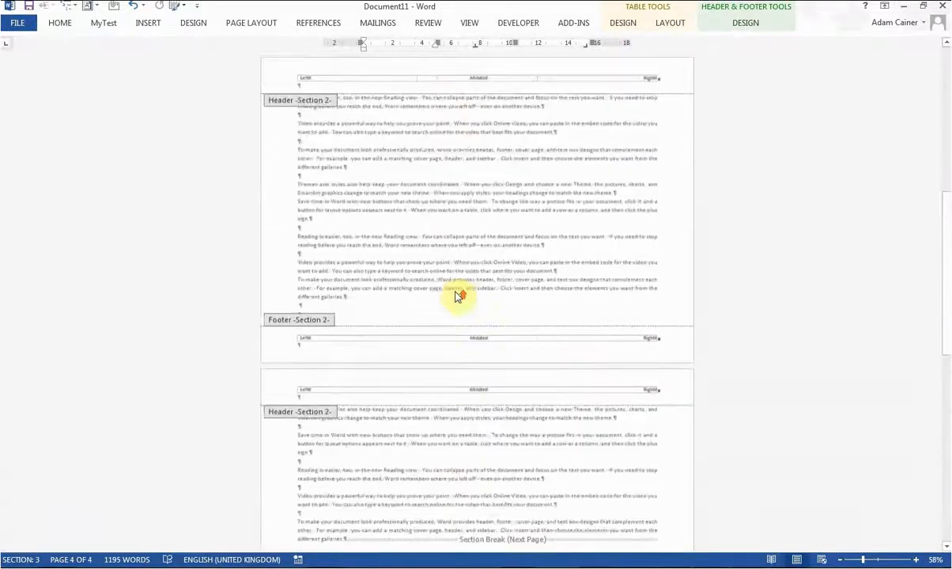
scroll(457, 291, "up", 8)
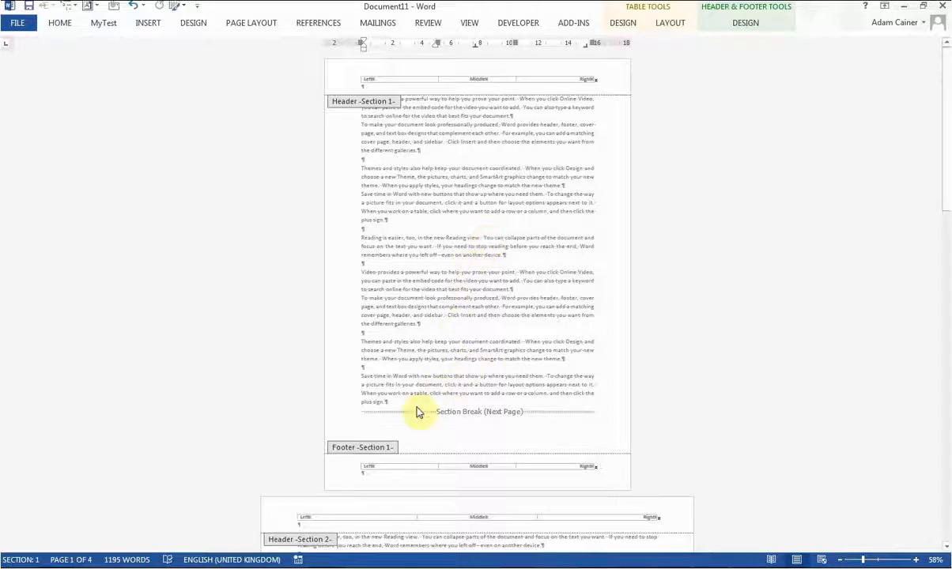
left_click(375, 473)
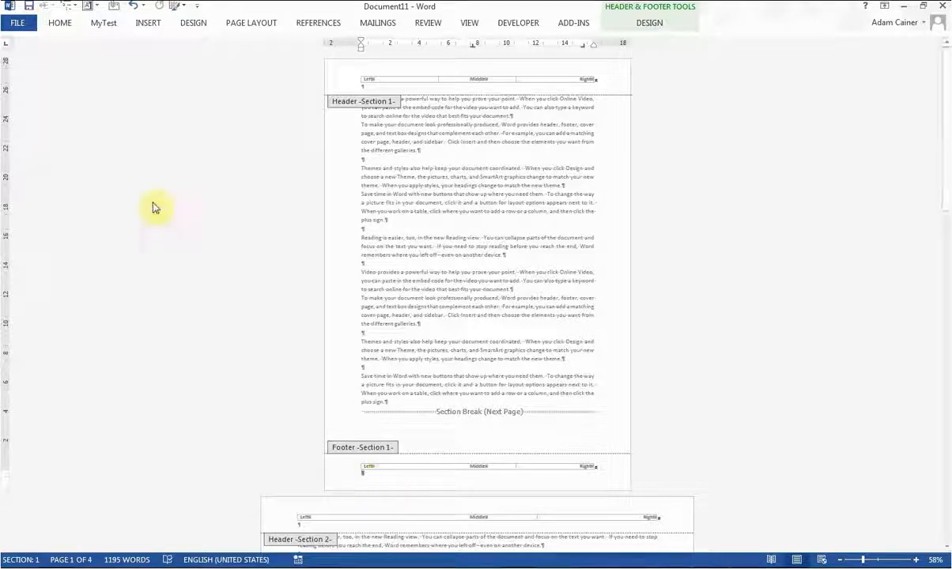
left_click(60, 23)
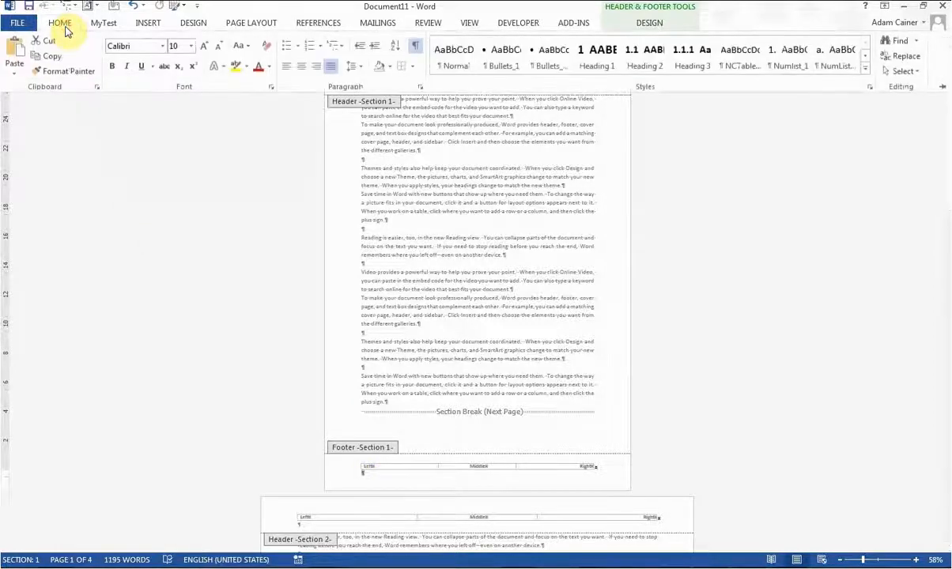
left_click(174, 45)
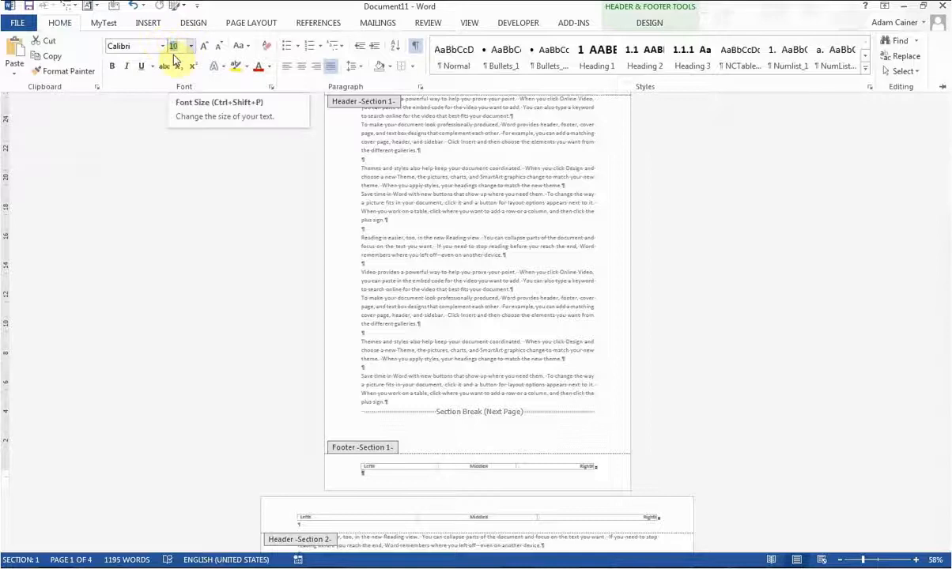
type("1")
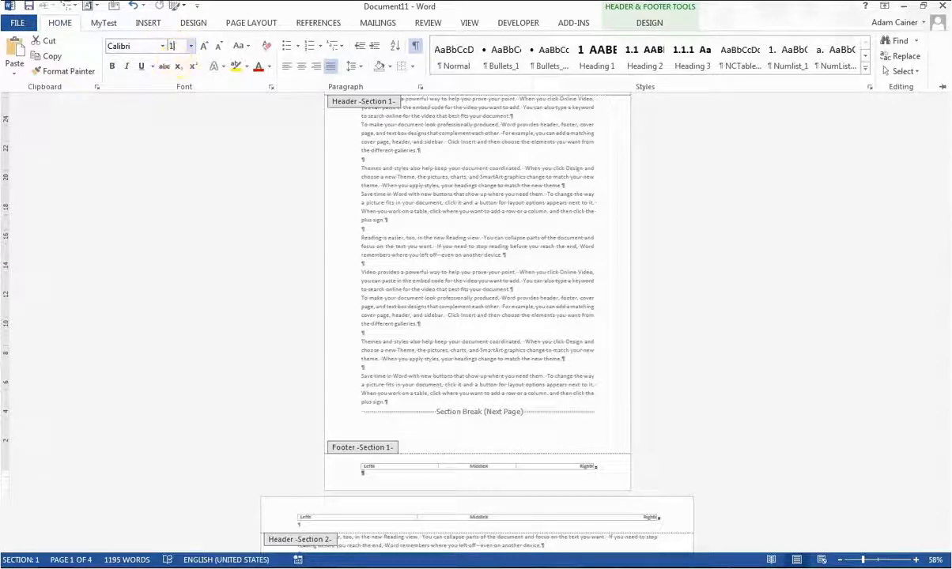
key("Return")
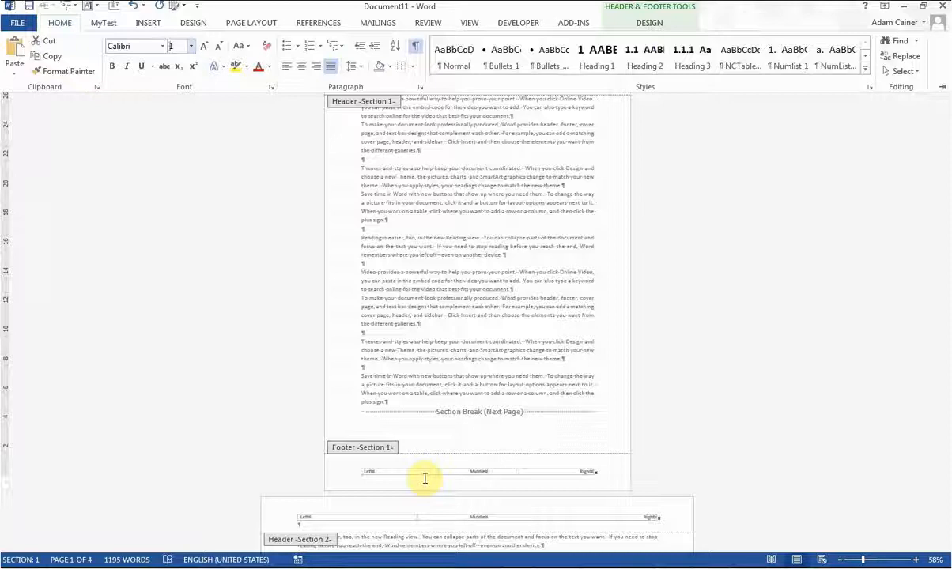
key("Return")
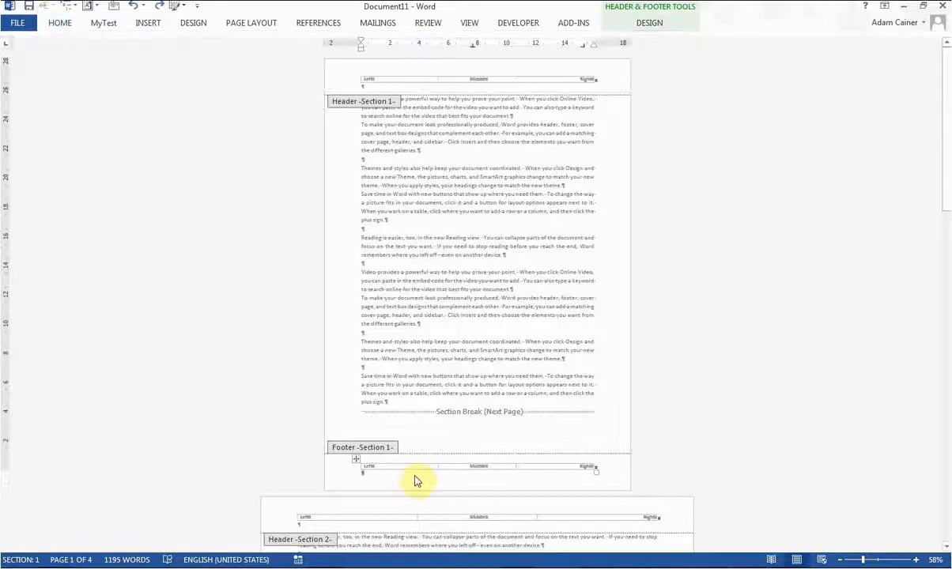
key("ctrl+y")
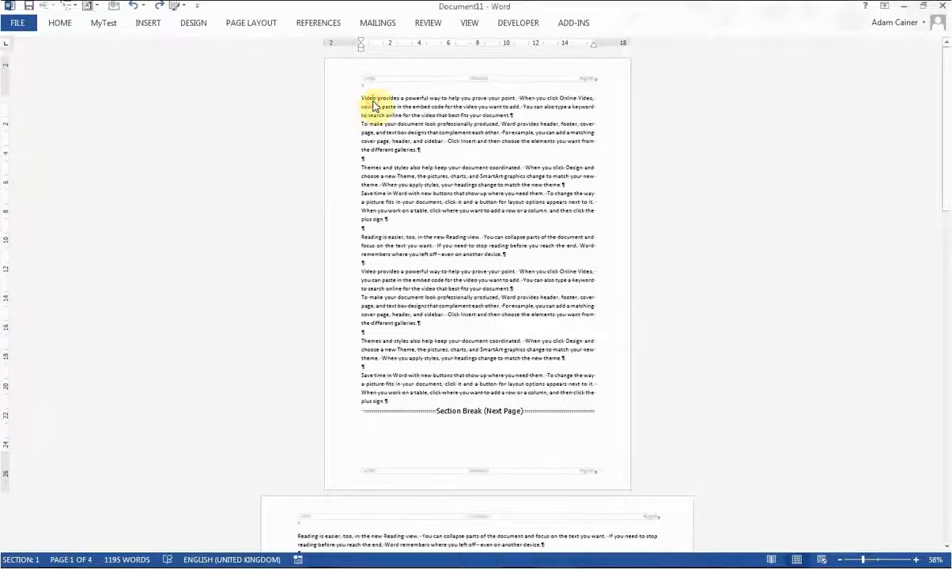
Set the document zoom to 100%
left_click(470, 25)
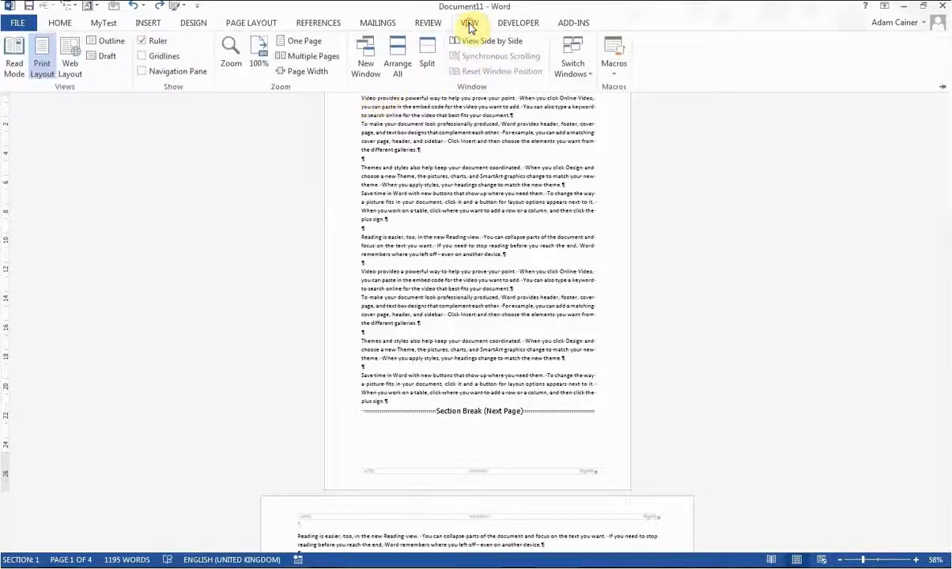
left_click(226, 60)
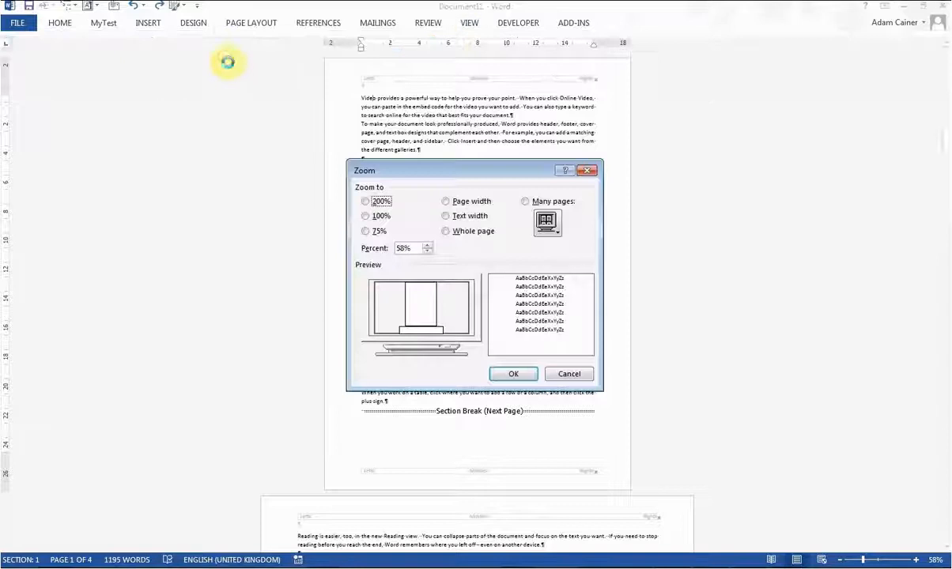
left_click(370, 216)
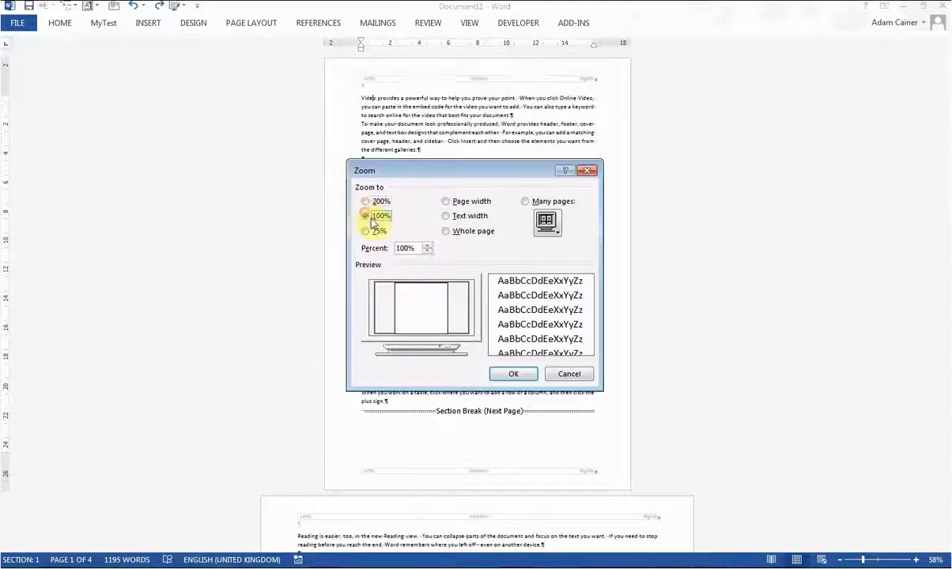
left_click(514, 374)
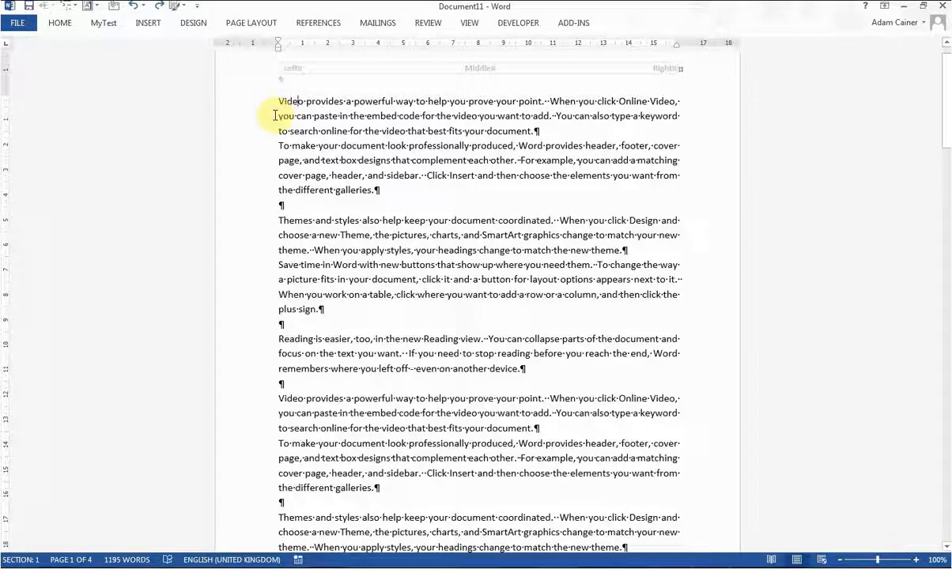
Select the entire section 1 header table and open the cell options within its table properties
double_click(285, 69)
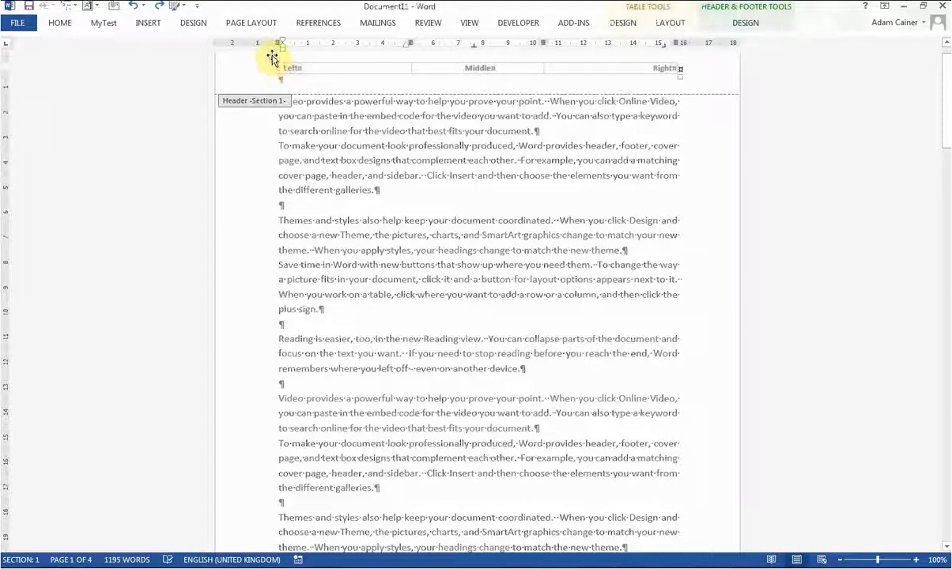
left_click(271, 54)
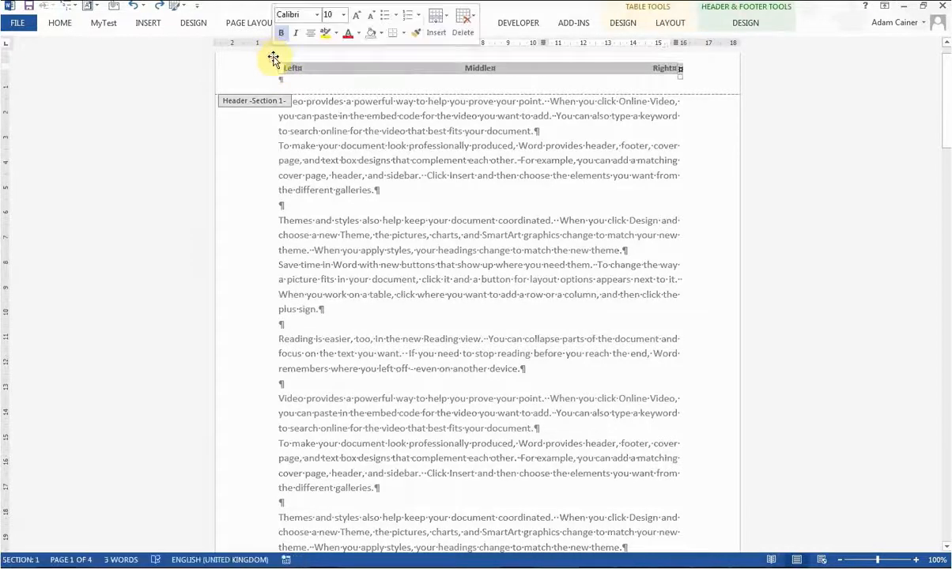
right_click(273, 60)
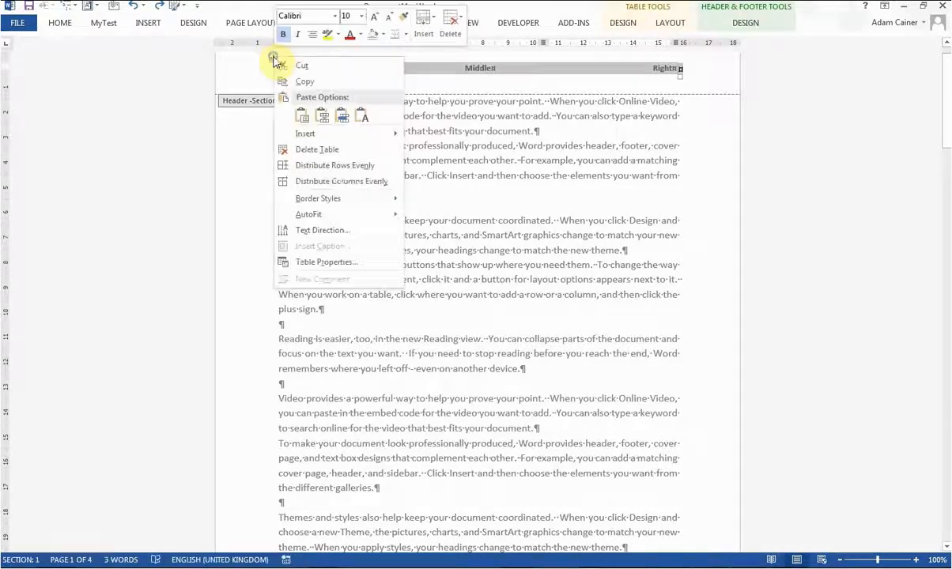
left_click(350, 263)
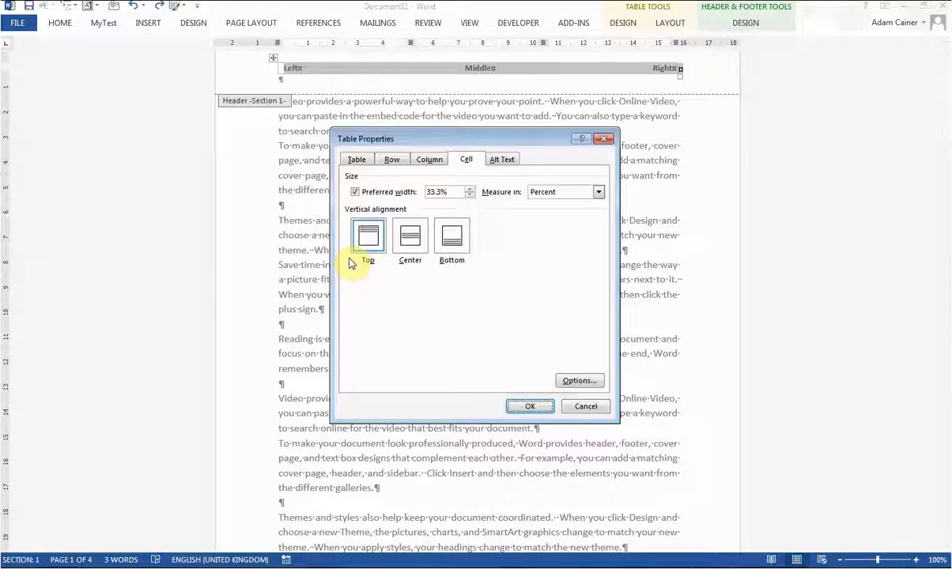
left_click(560, 382)
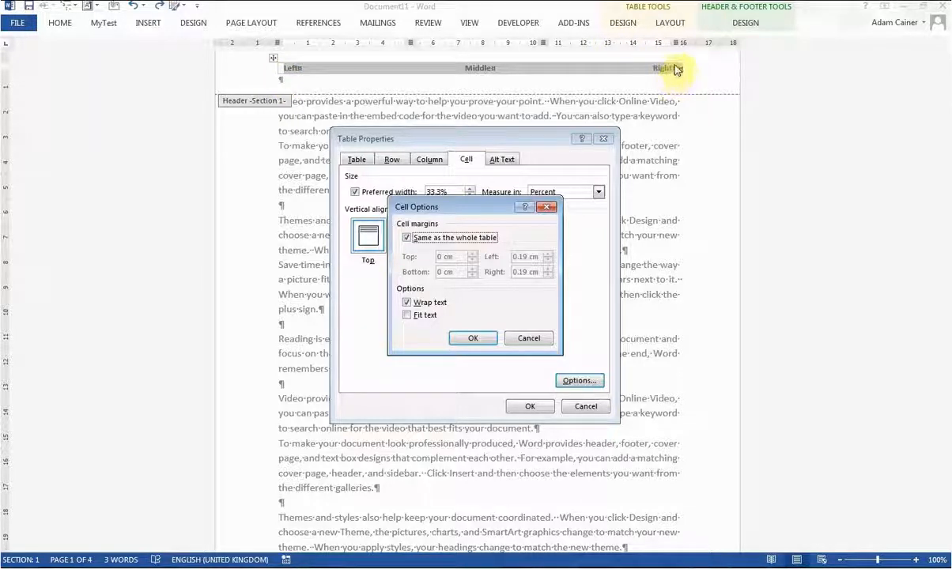
Turn off Same as the whole table for the selected header cells and set their left and right margins to 0 cm
left_click(407, 238)
left_click(409, 239)
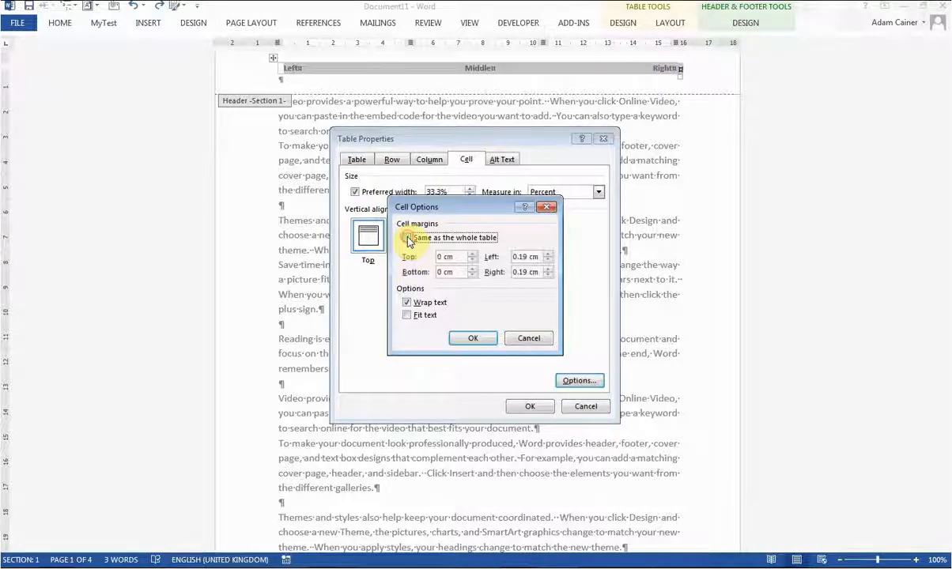
left_click(523, 255)
key("Delete")
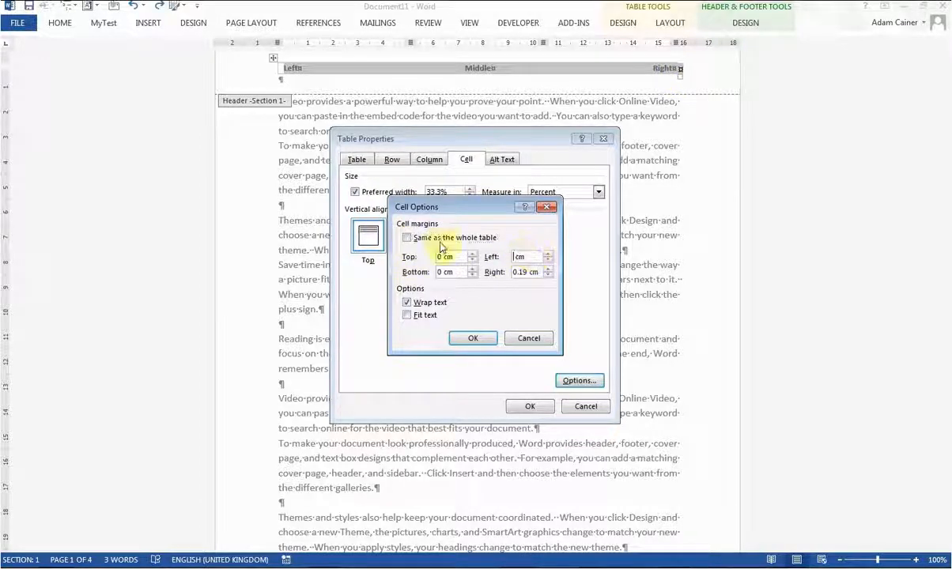
type("0")
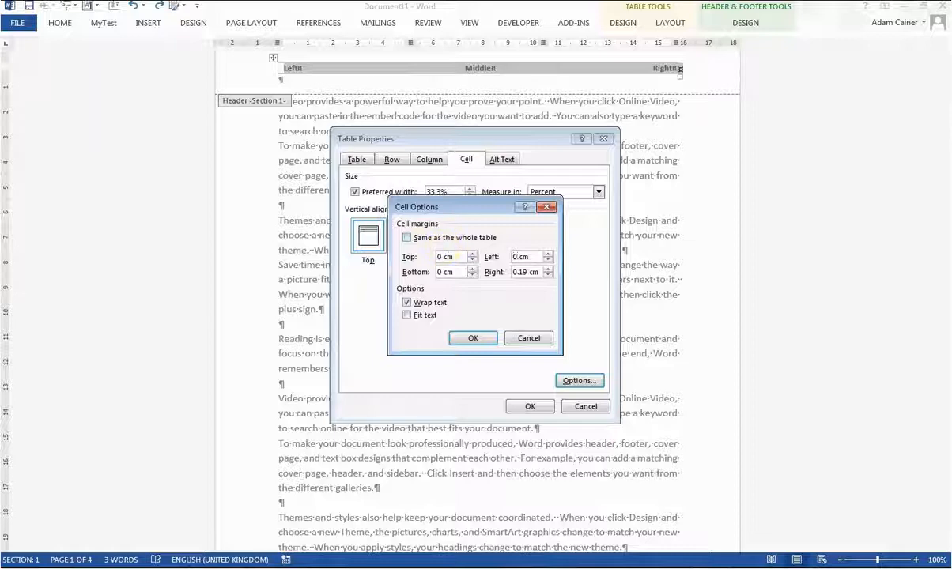
double_click(521, 273)
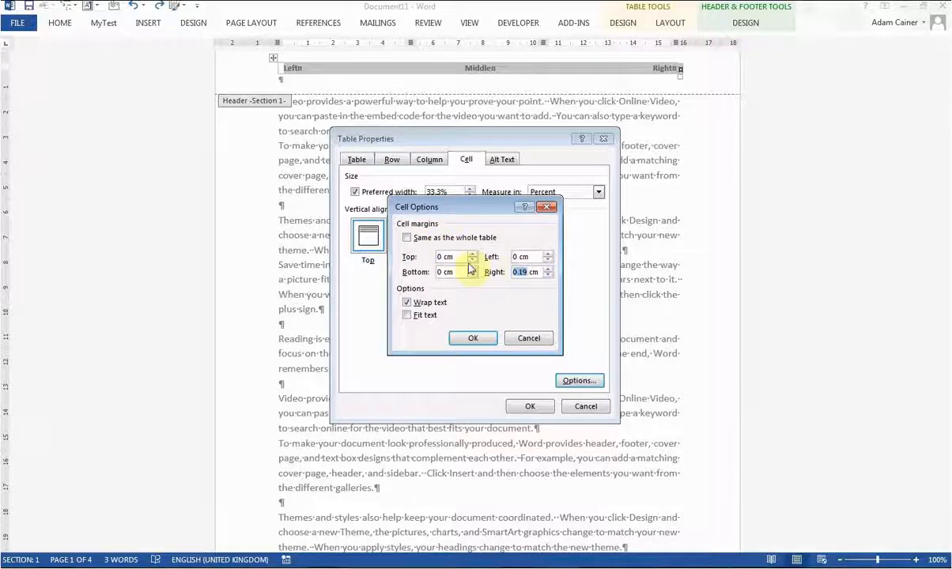
left_click(473, 338)
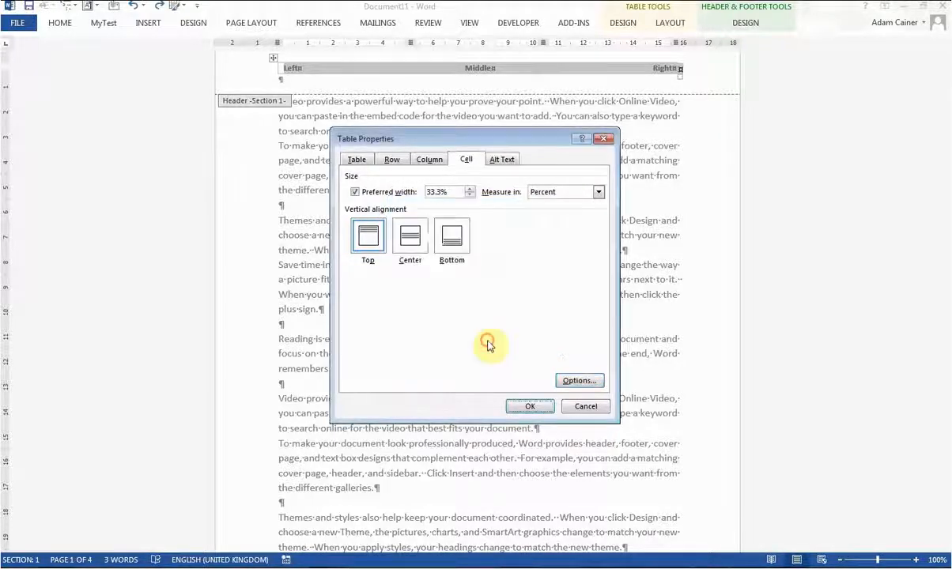
left_click(530, 405)
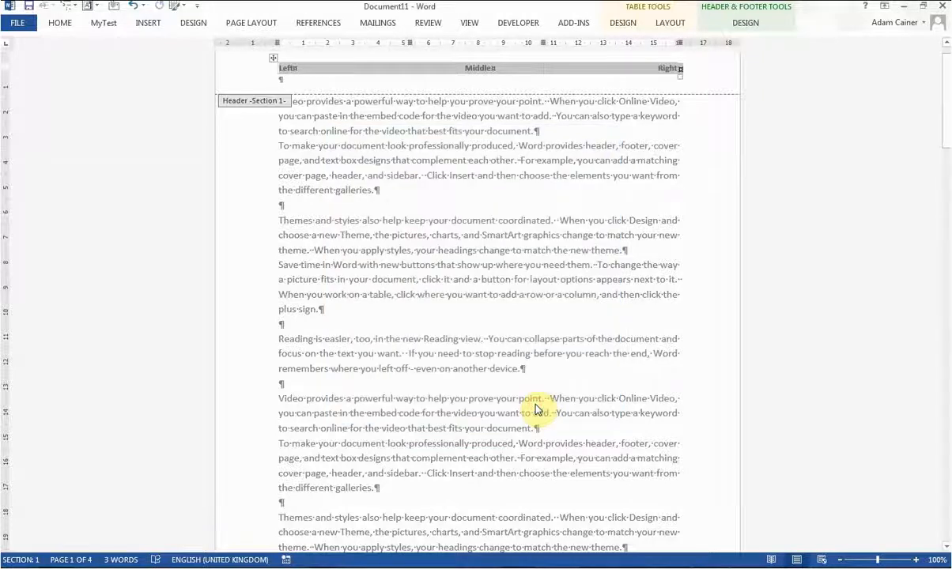